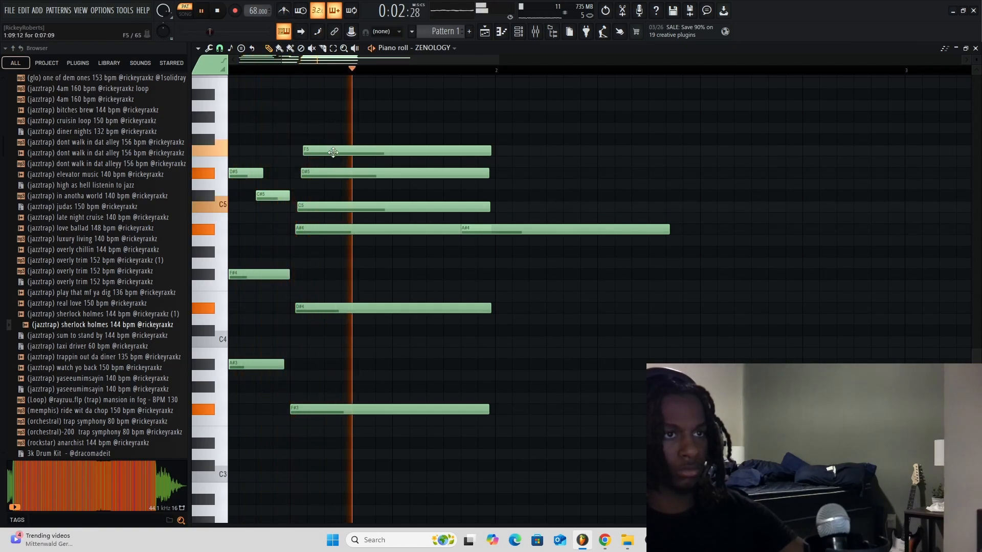
Slice the overhanging A#4 note at the start of bar 2 in the piano roll.
key(space)
scroll(363, 88, up, 1)
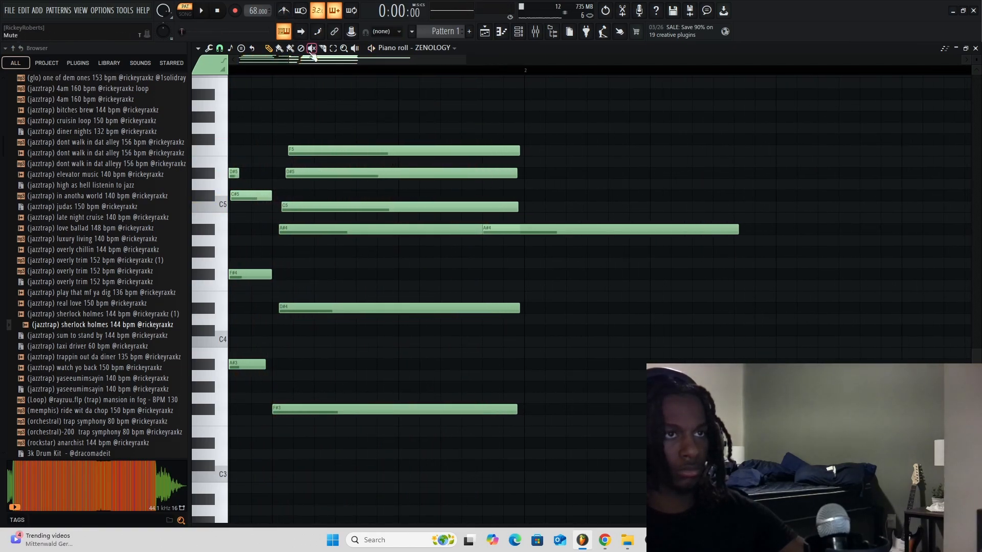
click(323, 49)
drag(526, 189, 527, 289)
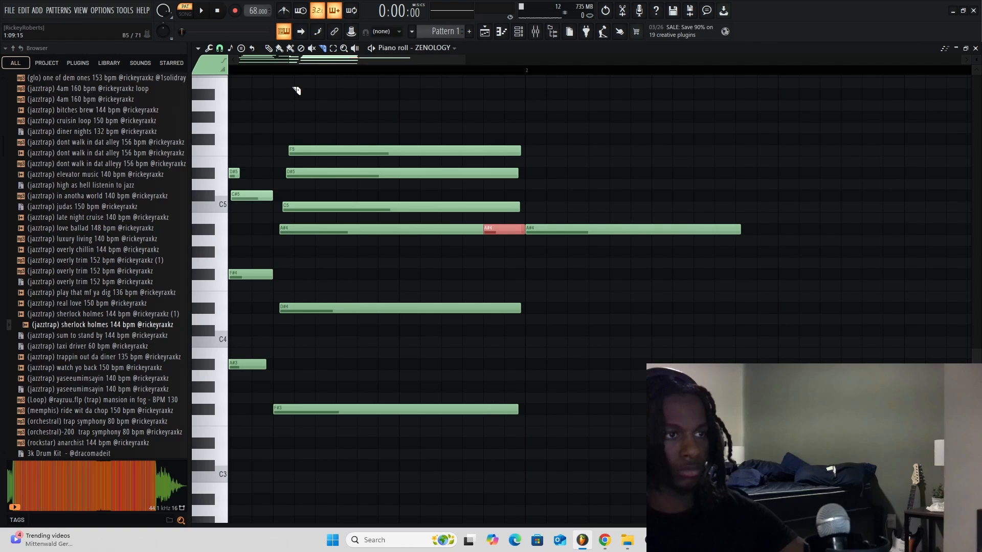
Record the next chords of the progression through bar 3 and select the notes from bar 3 onward.
click(202, 13)
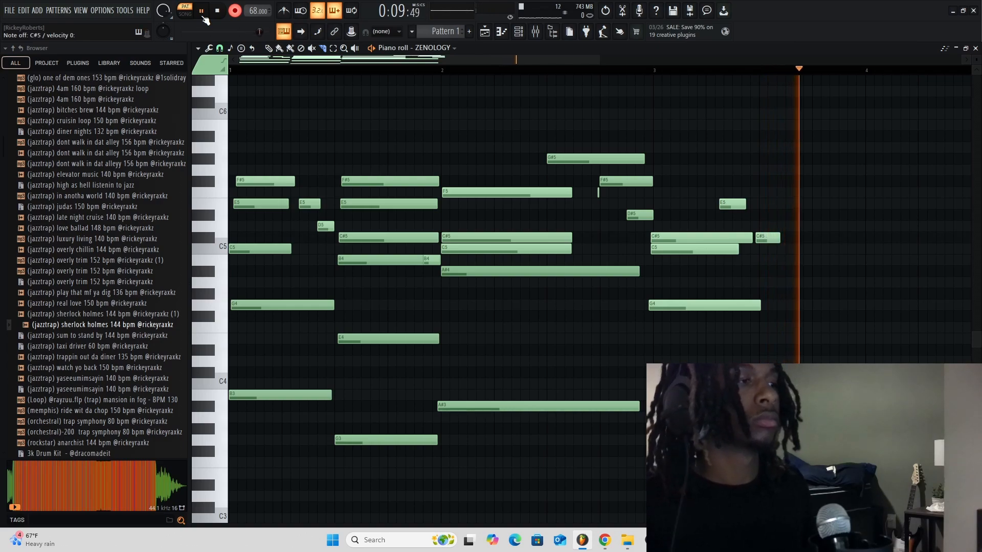
key(space)
key(space)
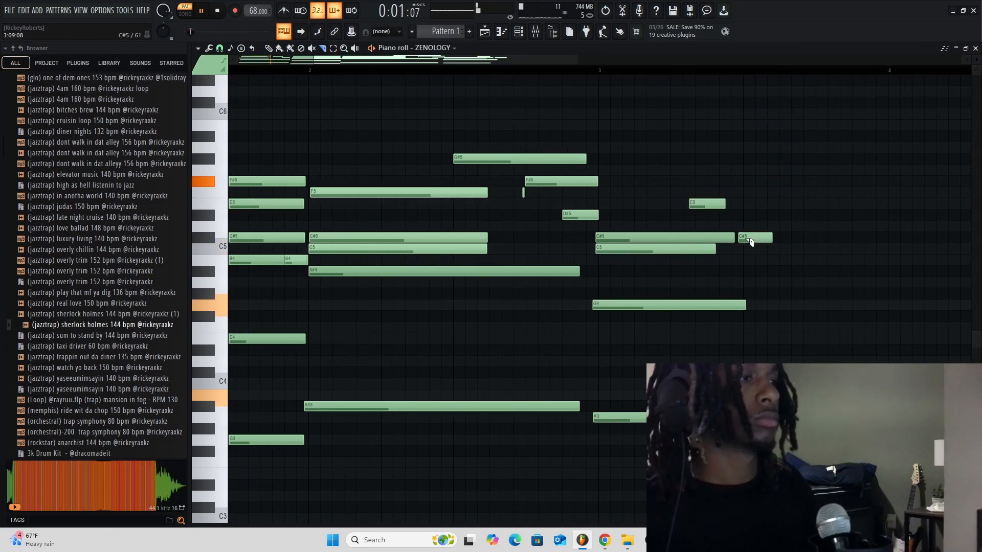
drag(845, 420, 571, 203)
click(269, 49)
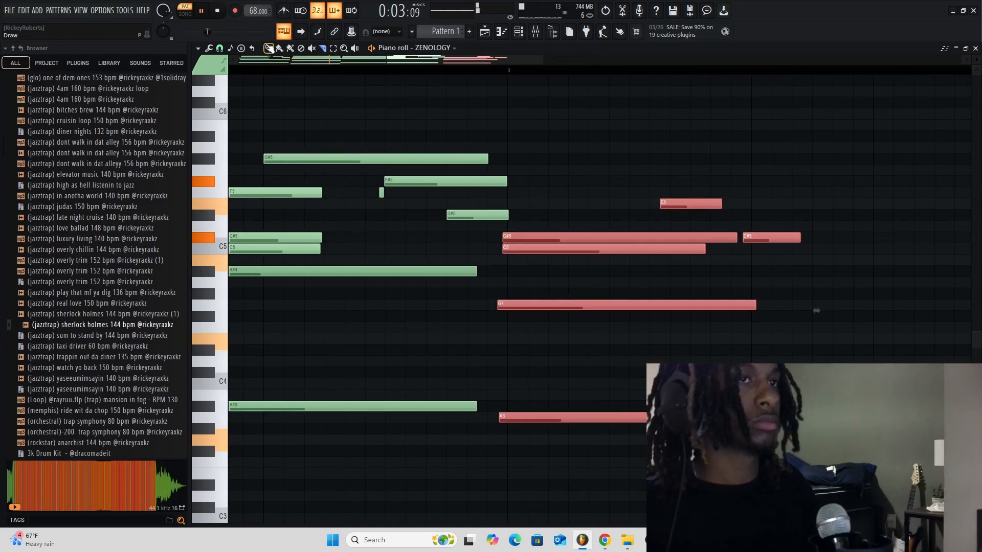
key(ctrl+d)
key(space)
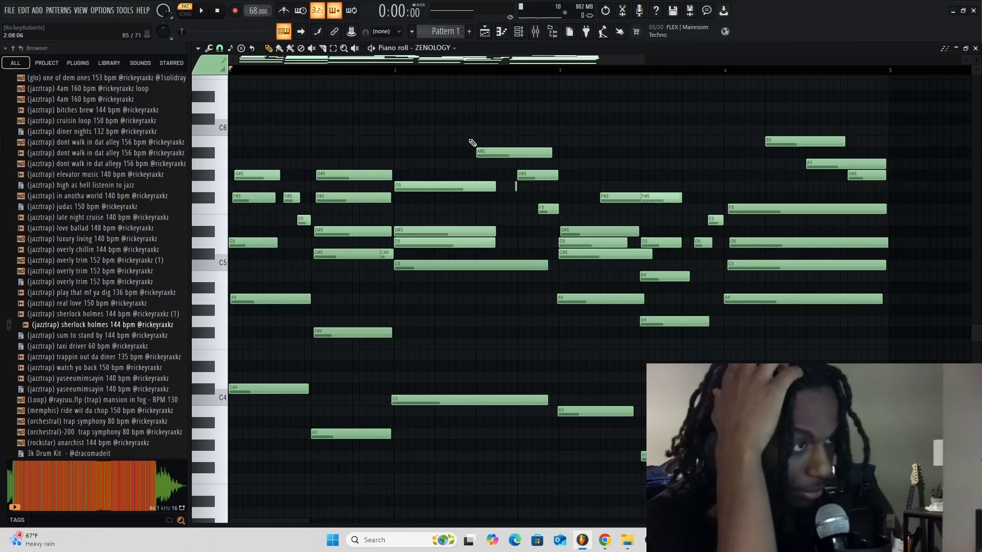
Switch to OBS to look at the recording setup and return to the FL Studio piano roll.
click(649, 540)
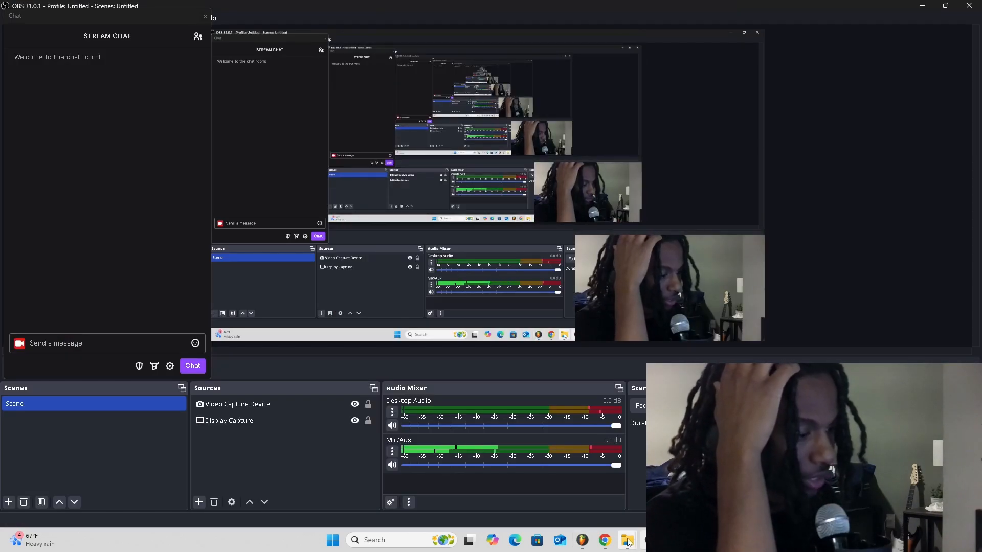
mouse_move(581, 536)
click(572, 445)
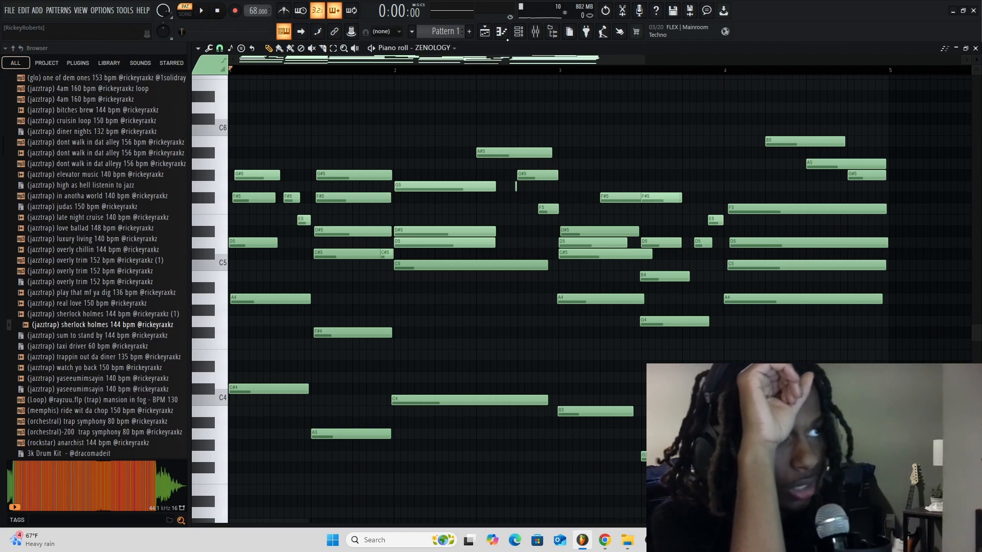
Solo the ZENOLOGY channel in the channel rack and show the ZENOLOGY #2 notes in the piano roll.
click(518, 32)
right_click(198, 87)
click(473, 286)
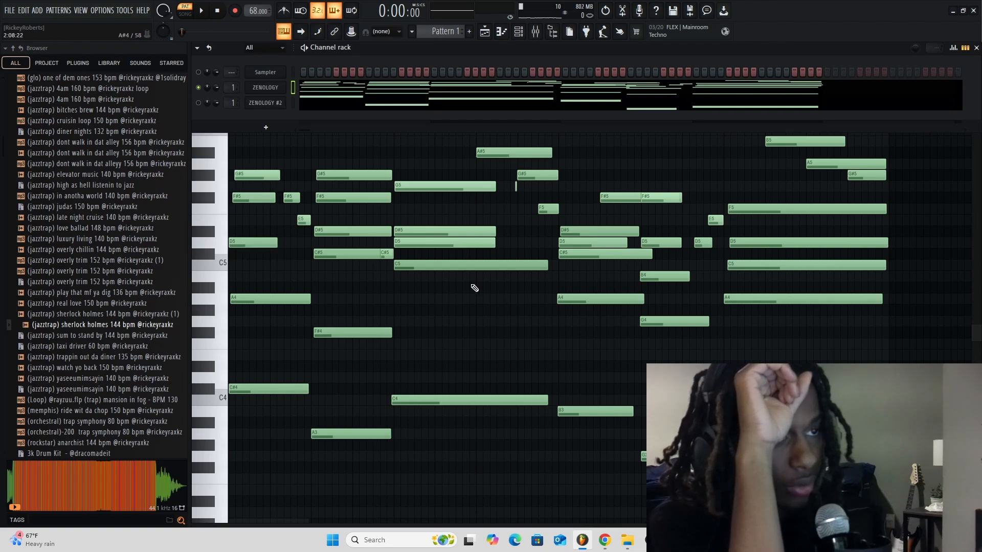
click(473, 288)
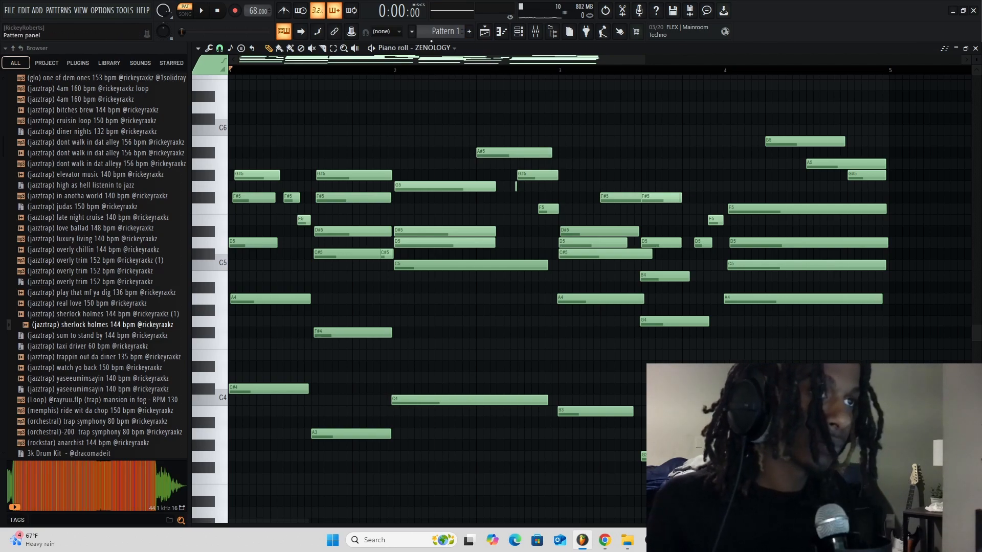
click(435, 48)
click(440, 114)
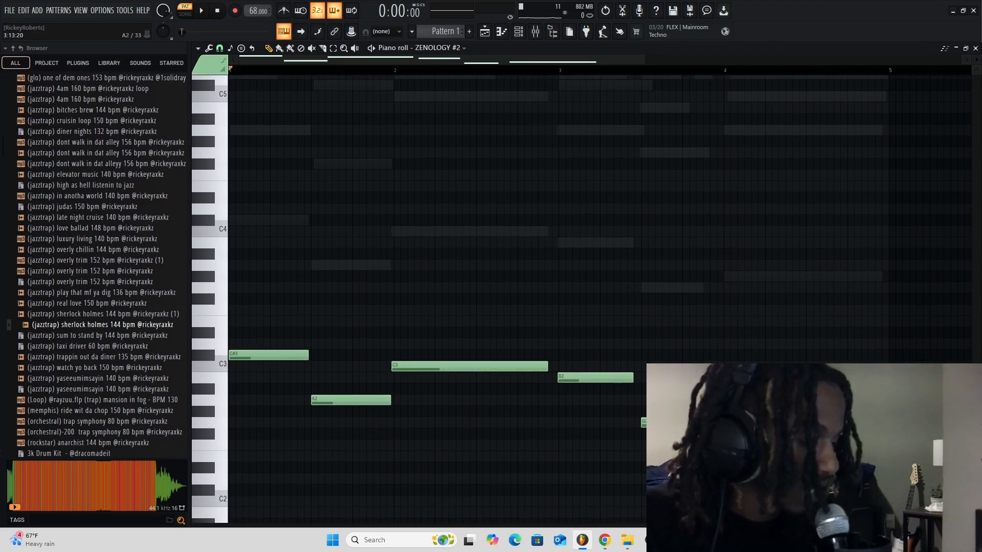
Delete the unused Sampler channel from the channel rack.
click(518, 31)
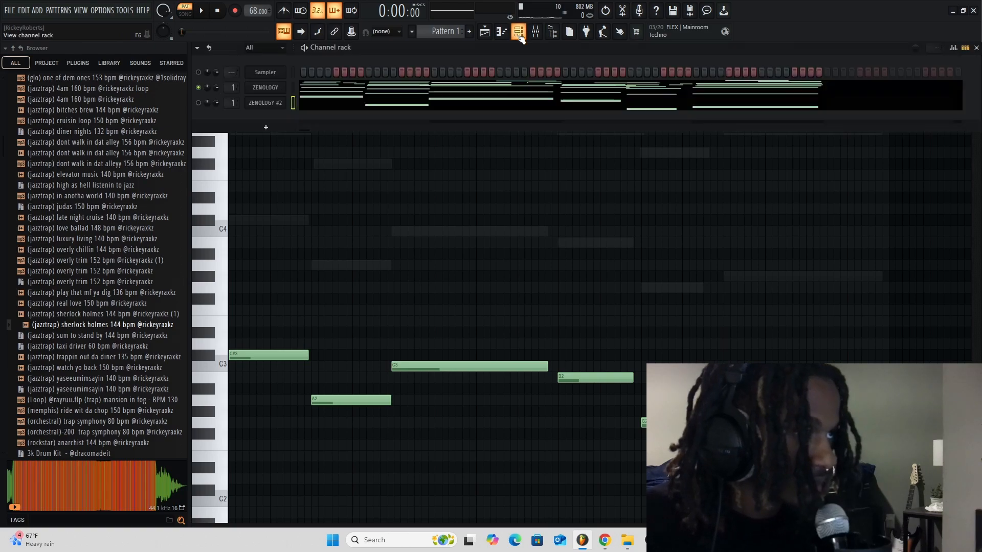
right_click(260, 75)
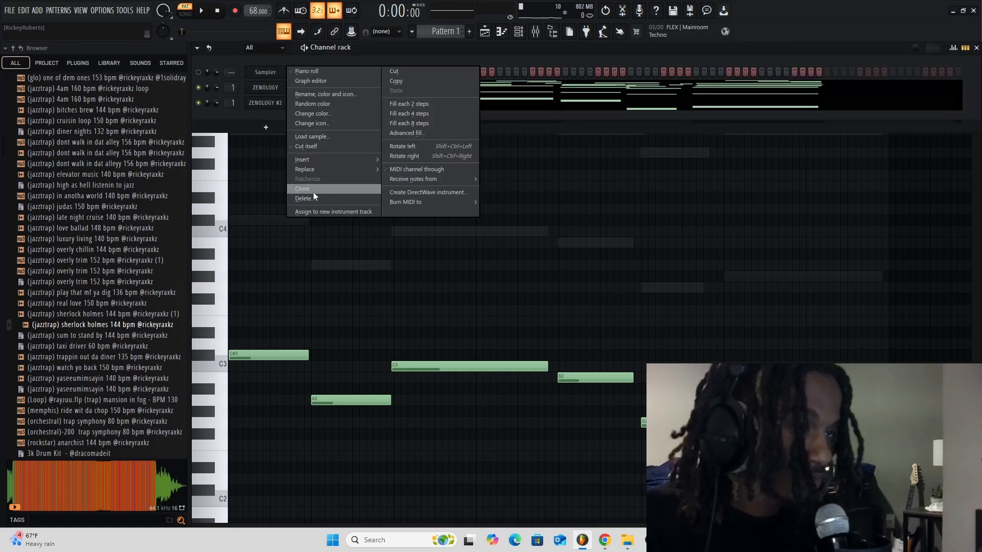
click(308, 198)
Add another ZENOLOGY instrument channel and pan it about 37% to the right.
click(265, 110)
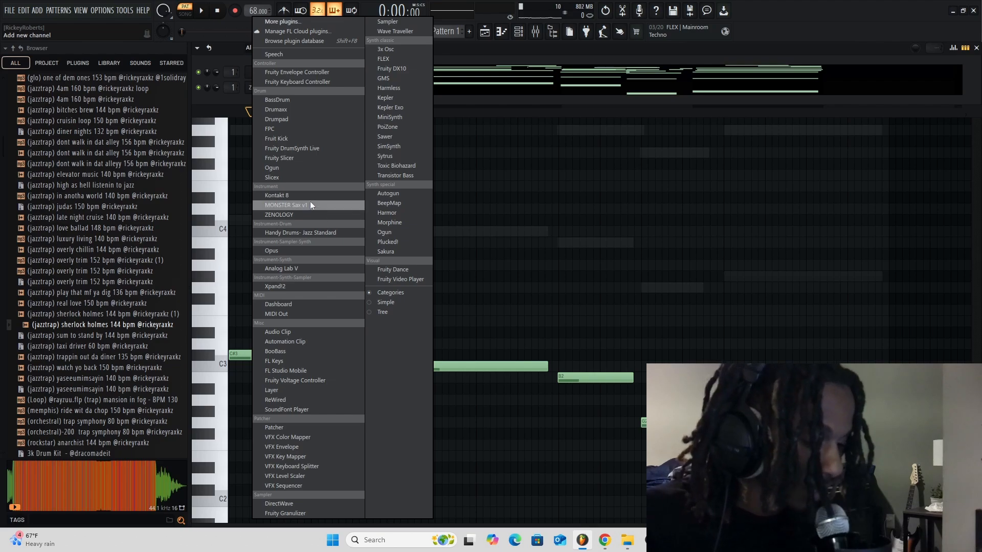
click(506, 293)
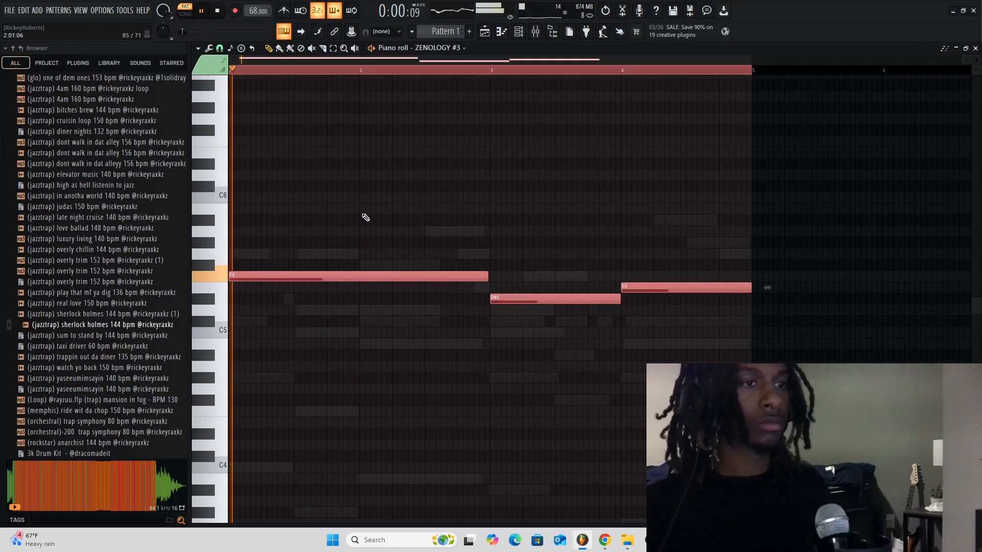
click(520, 32)
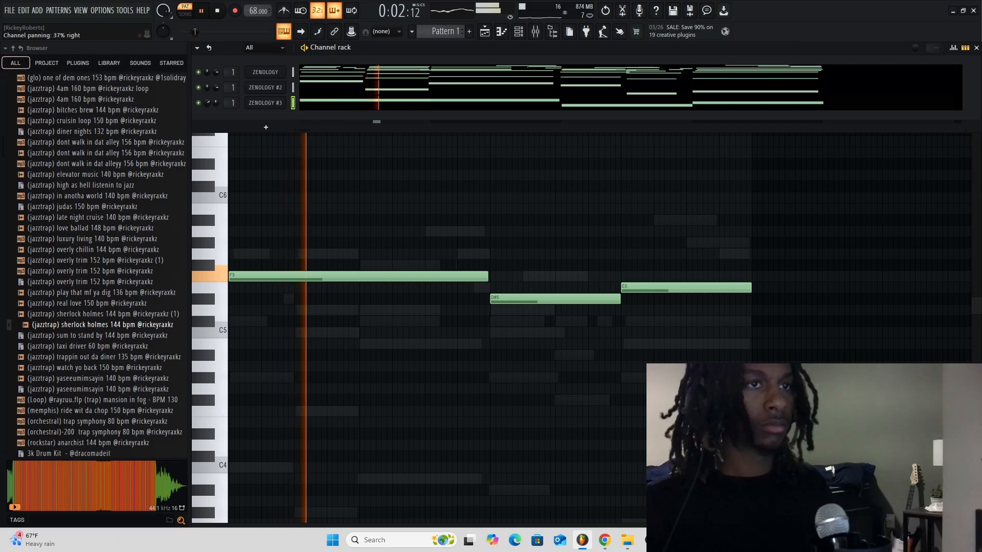
drag(207, 103, 215, 96)
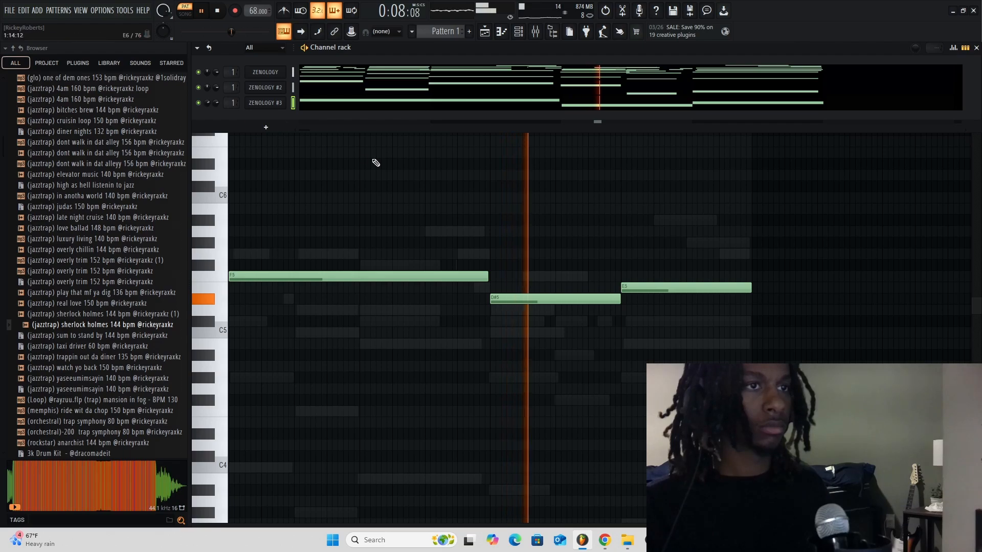
Try a long C5 note below the D#5 note at bar 3 and remove it again.
drag(521, 255, 494, 335)
key(space)
click(540, 287)
click(469, 276)
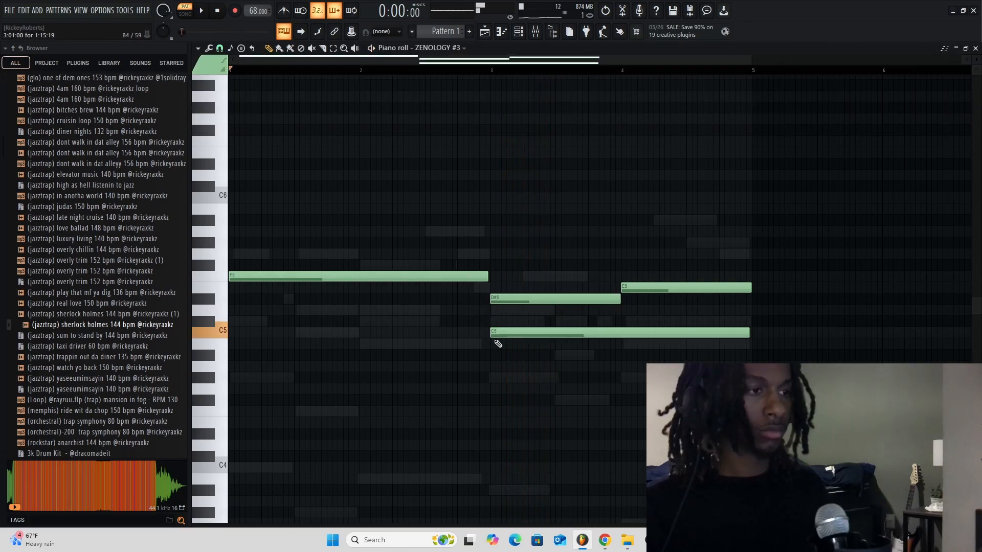
right_click(494, 336)
key(space)
click(509, 323)
right_click(512, 325)
key(space)
Move the D#5 note at the start of bar 3 down to C5 and play the loop.
drag(507, 300, 508, 335)
key(space)
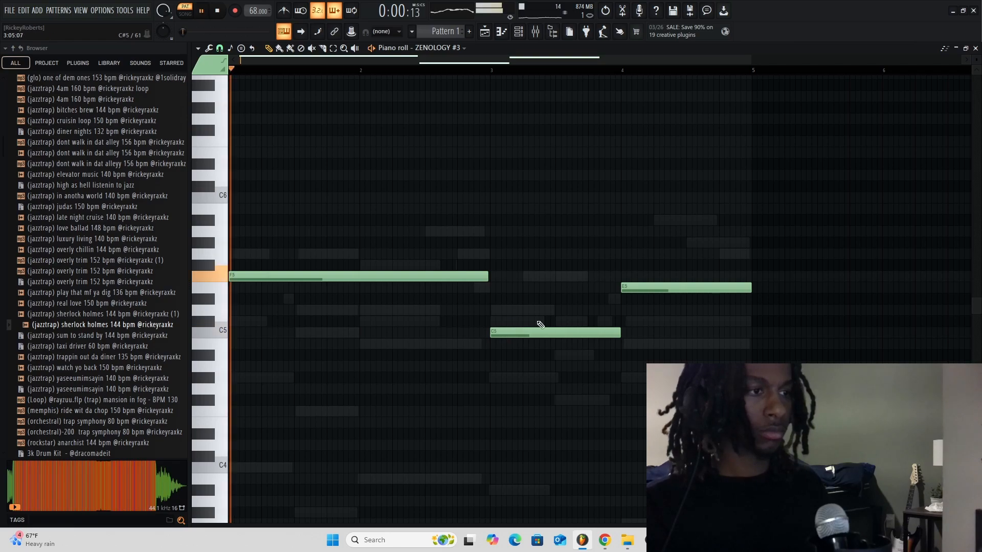
Add another ZENOLOGY channel to the rack and route it to mixer track 1.
click(518, 32)
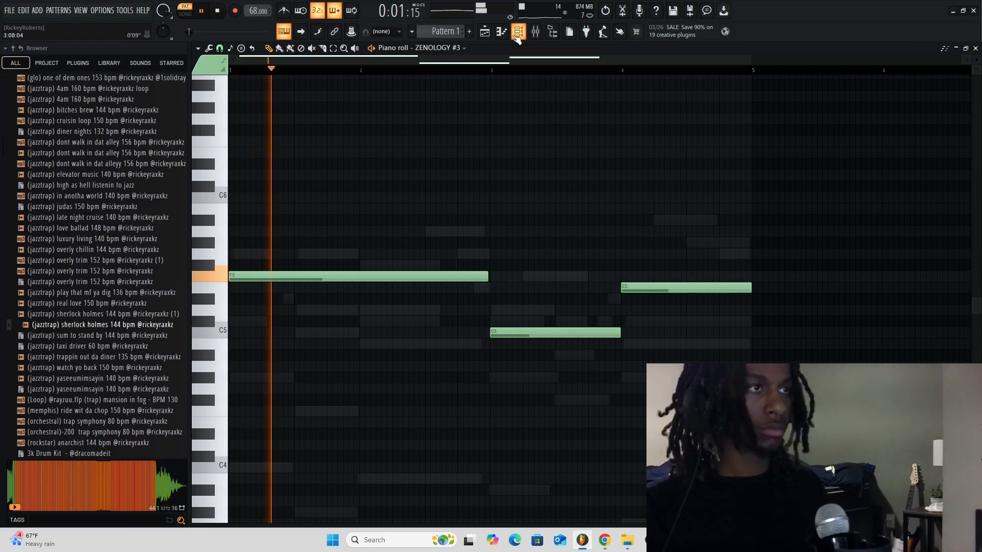
click(263, 130)
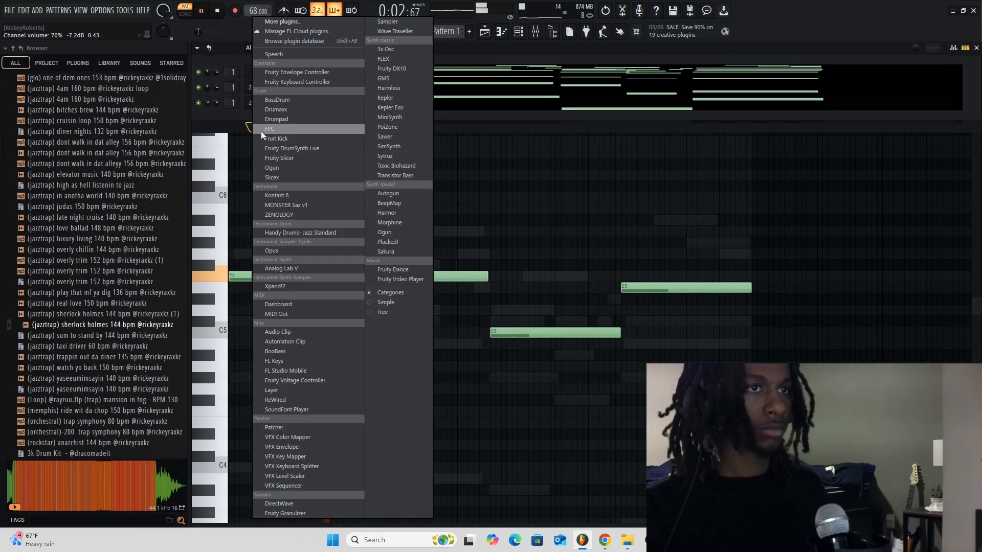
click(296, 217)
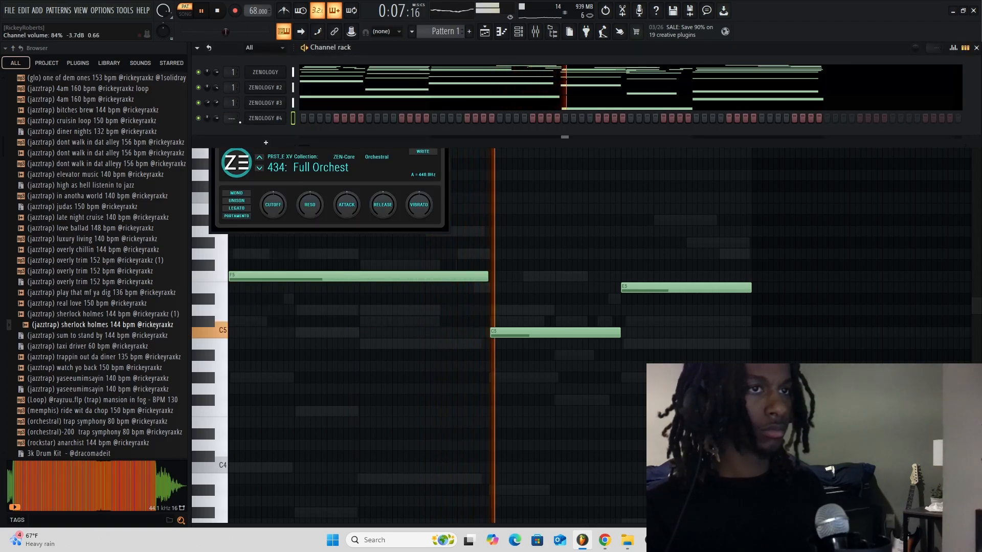
drag(231, 118, 231, 114)
right_click(567, 247)
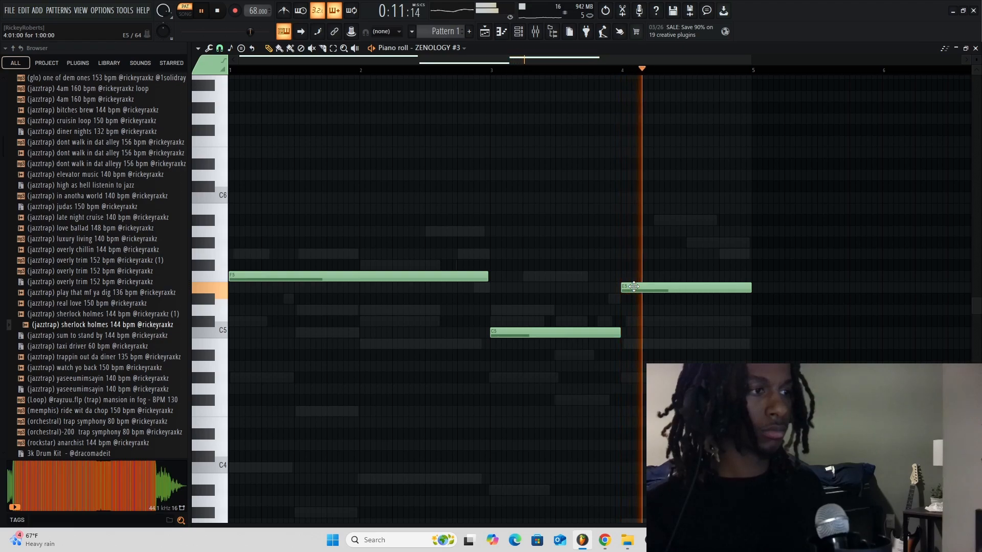
Set up a further ZENOLOGY channel with the 017: Piano 2 w preset and play it over the loop.
key(F6)
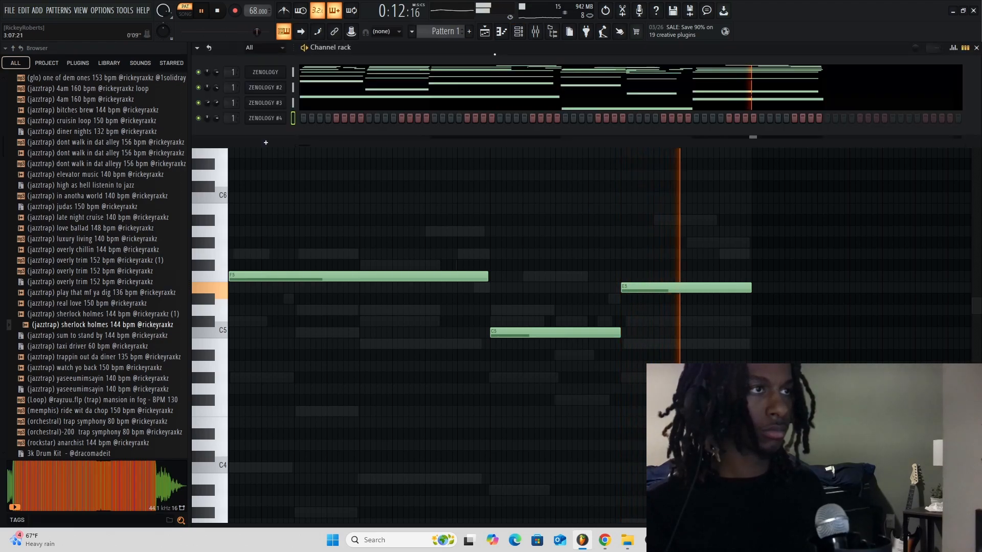
right_click(262, 104)
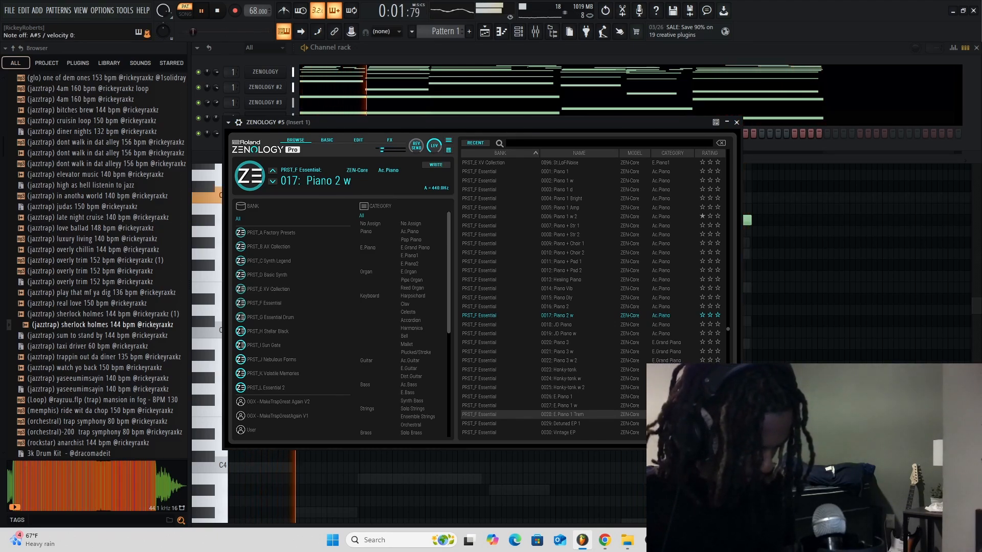
key(space)
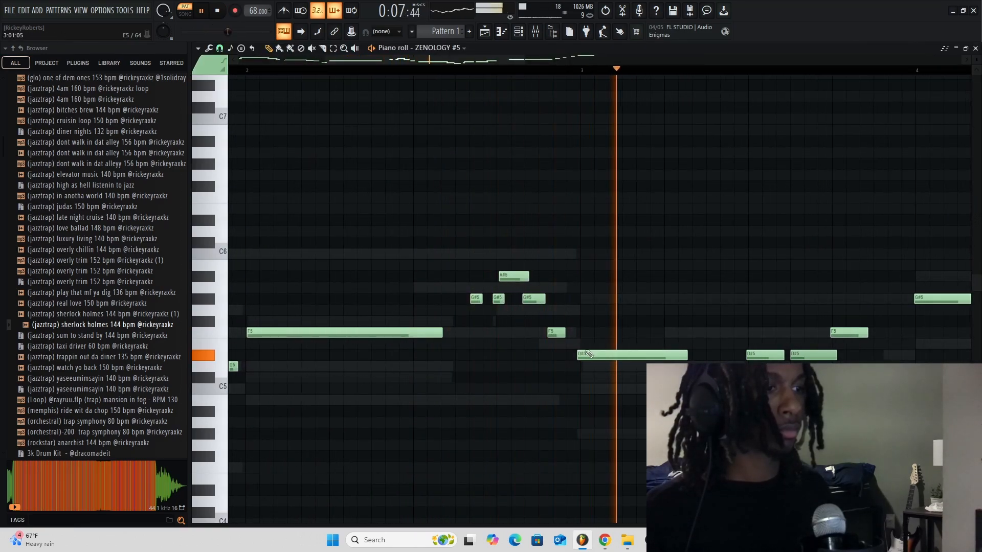
Align the long D#5 melody note with the start of bar 3 and raise the first short D#5 after it to G#5.
drag(585, 354, 589, 354)
scroll(607, 359, down, 4)
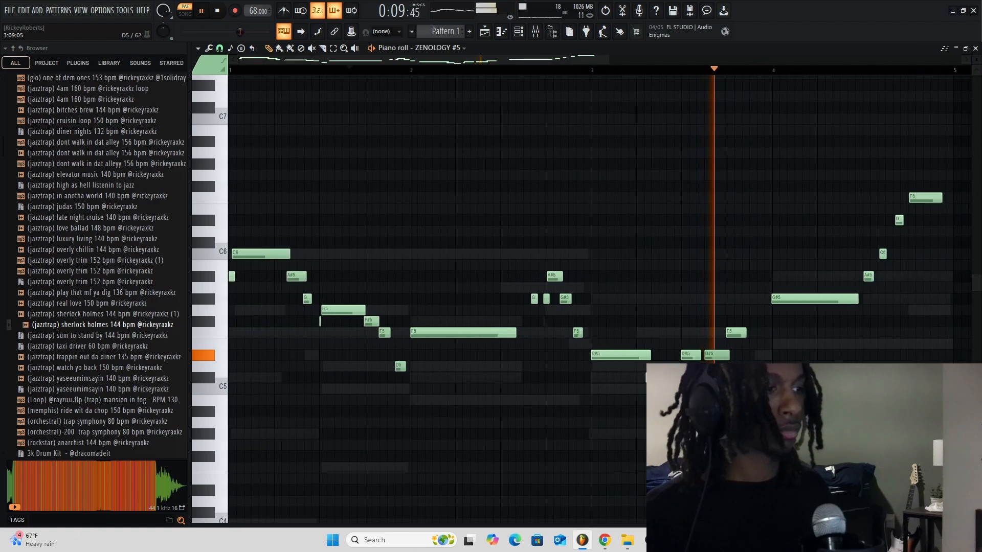
key(space)
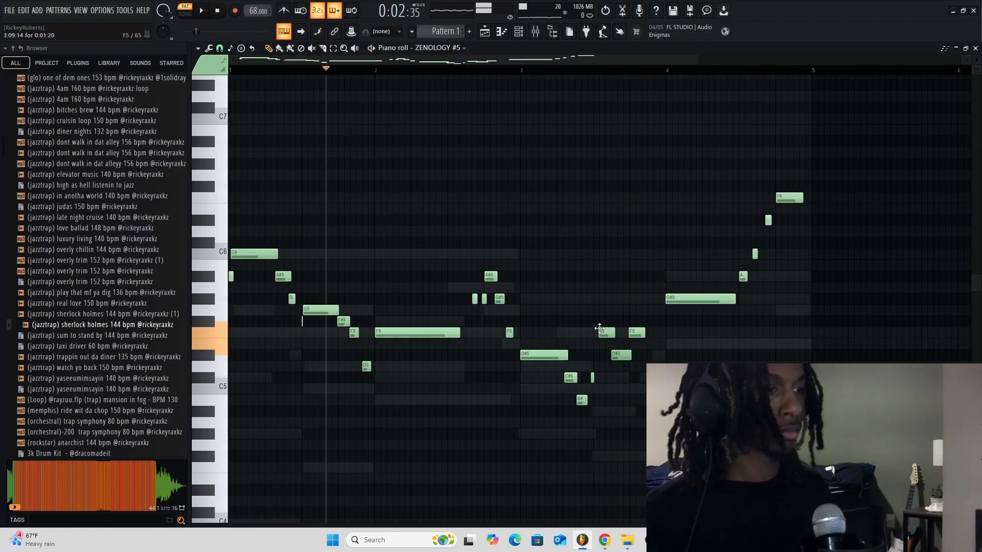
key(space)
scroll(619, 353, up, 3)
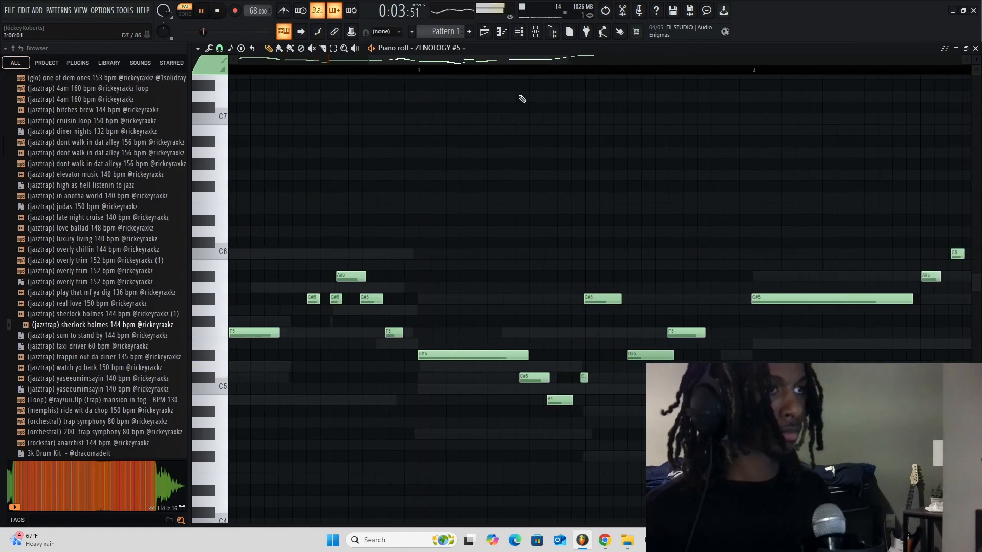
Lower the remaining short D#5 note in bar 3 to C5 and replay the passage.
click(519, 70)
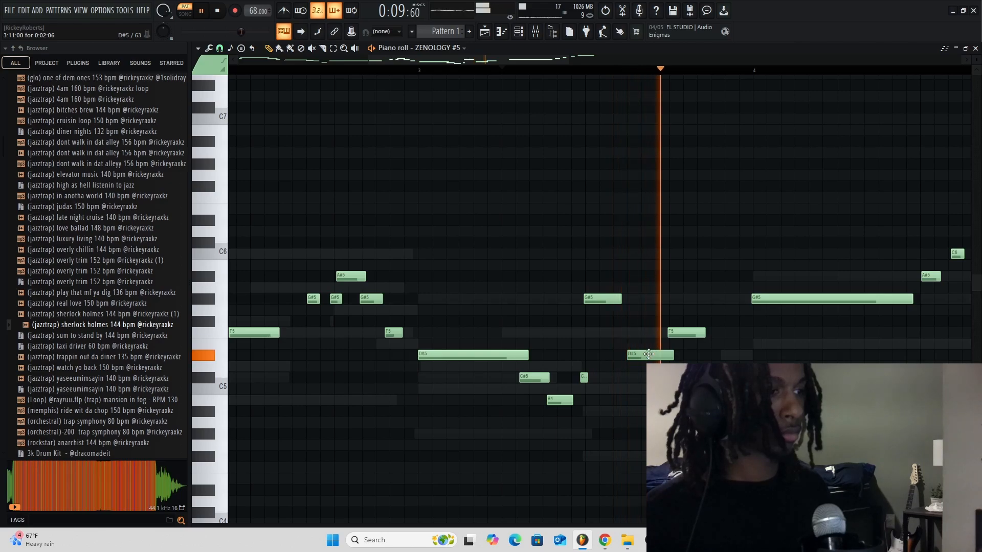
key(space)
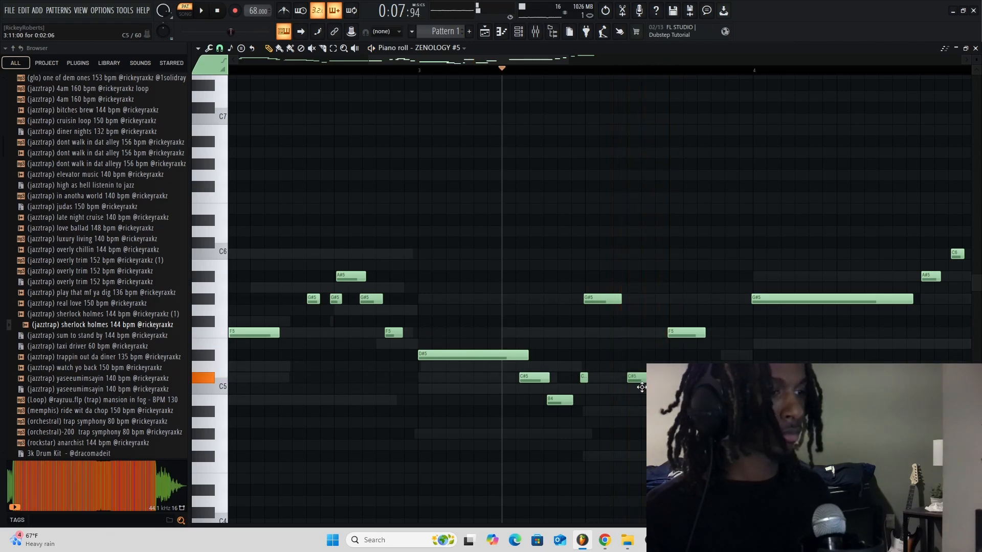
drag(642, 387, 642, 389)
key(space)
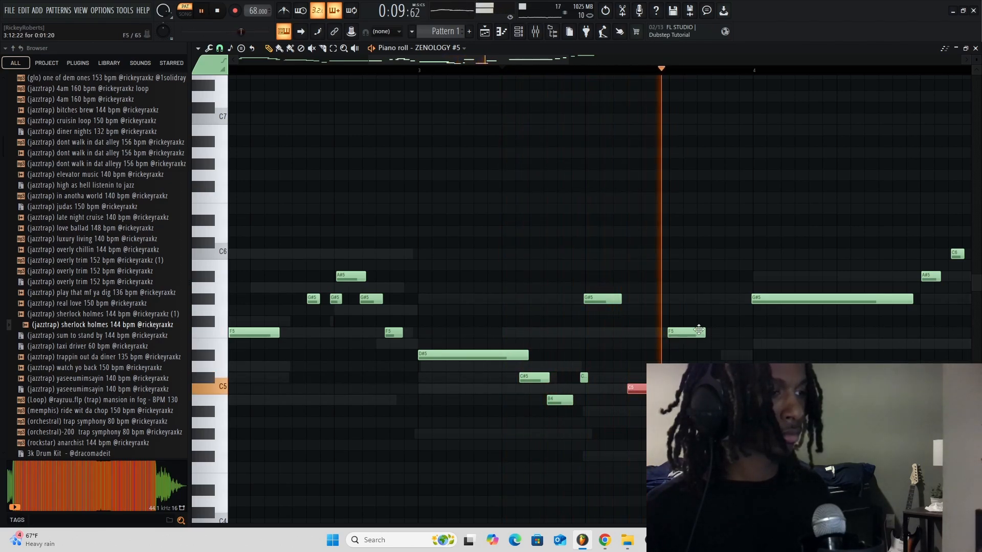
scroll(671, 322, up, 2)
click(428, 69)
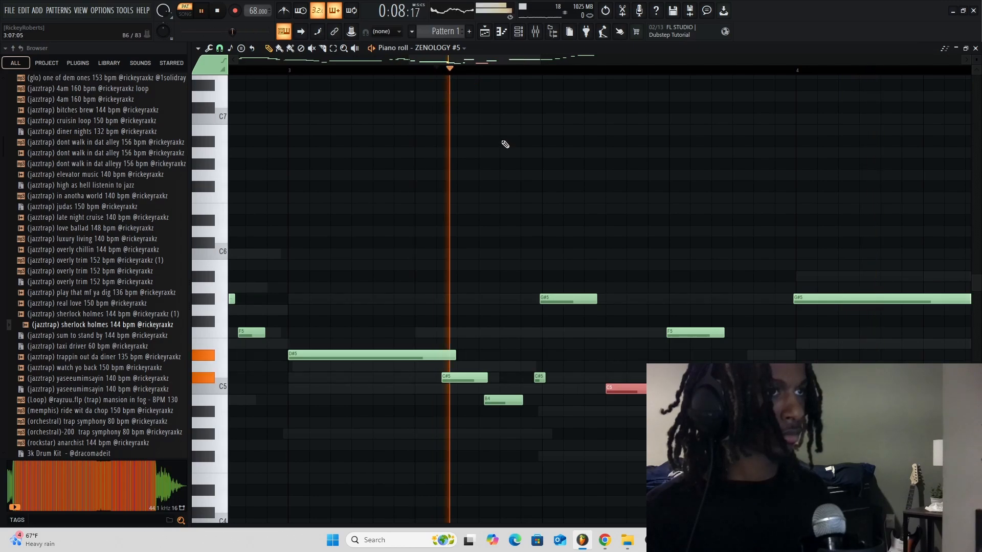
Shift the F5 note near the end of bar 3 to start at 3:13:00 and play it back.
scroll(669, 330, up, 2)
drag(678, 336, 688, 339)
key(space)
key(space)
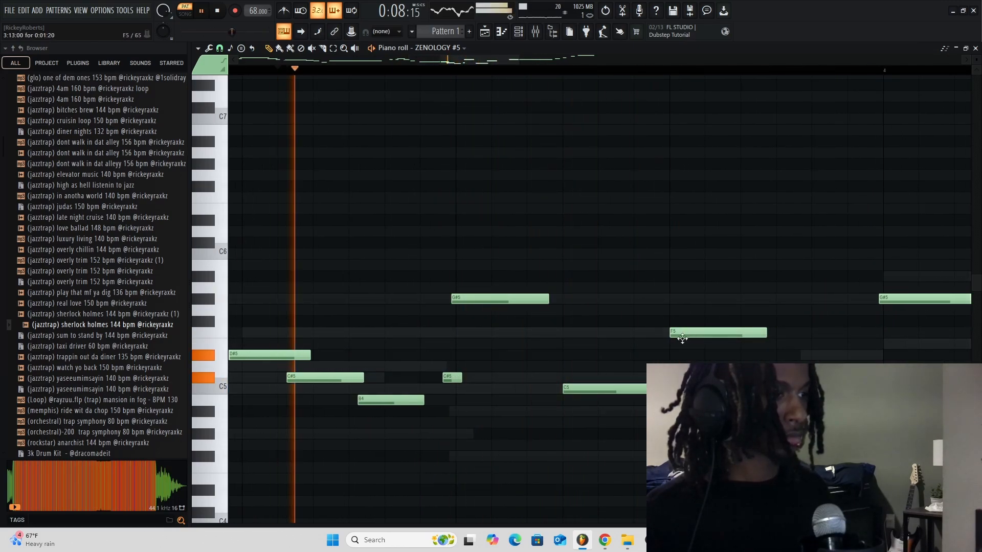
Move the C5 note in bar 3 slightly later and add a D#5 note at 3:15:00.
drag(599, 393, 629, 385)
key(space)
click(773, 352)
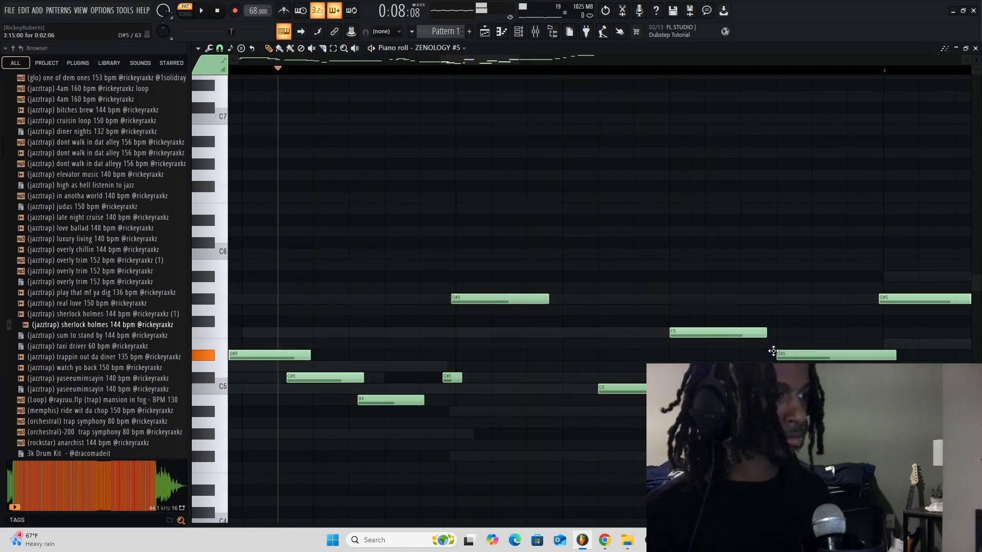
Shift the D#5 note at the end of bar 3 slightly earlier and add an E5 note right after it.
key(space)
scroll(774, 352, up, 2)
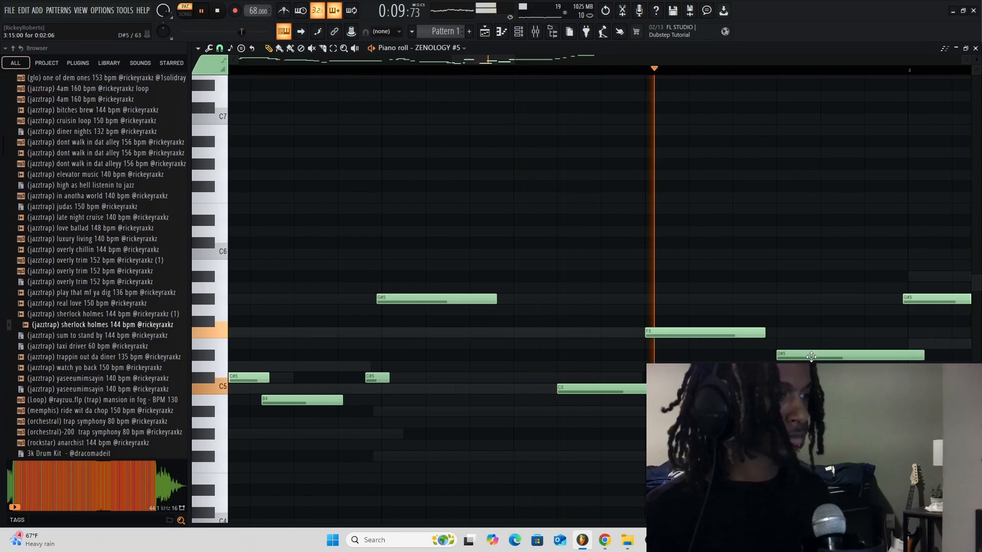
drag(811, 357, 772, 356)
key(space)
drag(806, 323, 806, 326)
drag(806, 326, 807, 335)
Add a sixth ZENOLOGY channel with the 037: Sinus EP preset and record a high melody on it.
click(519, 32)
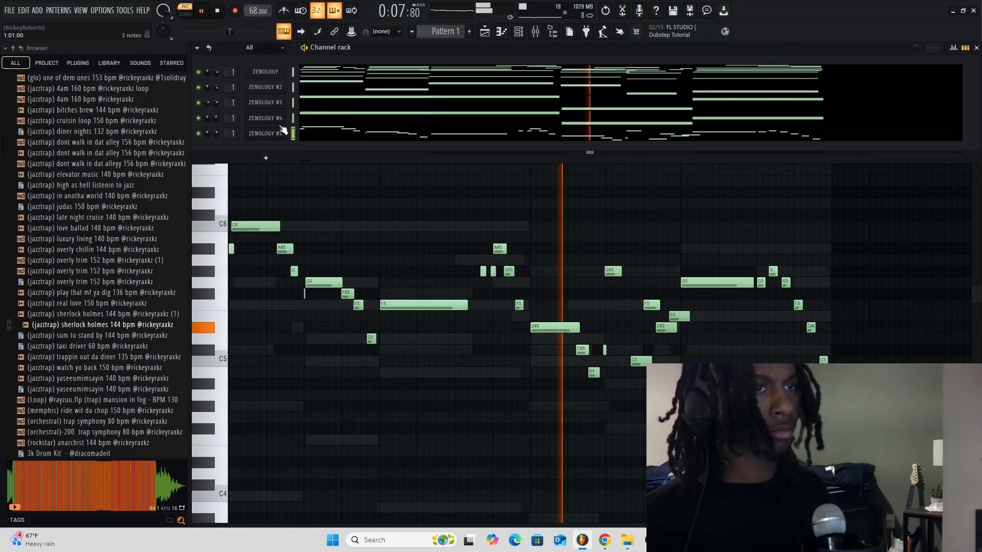
right_click(283, 131)
click(296, 217)
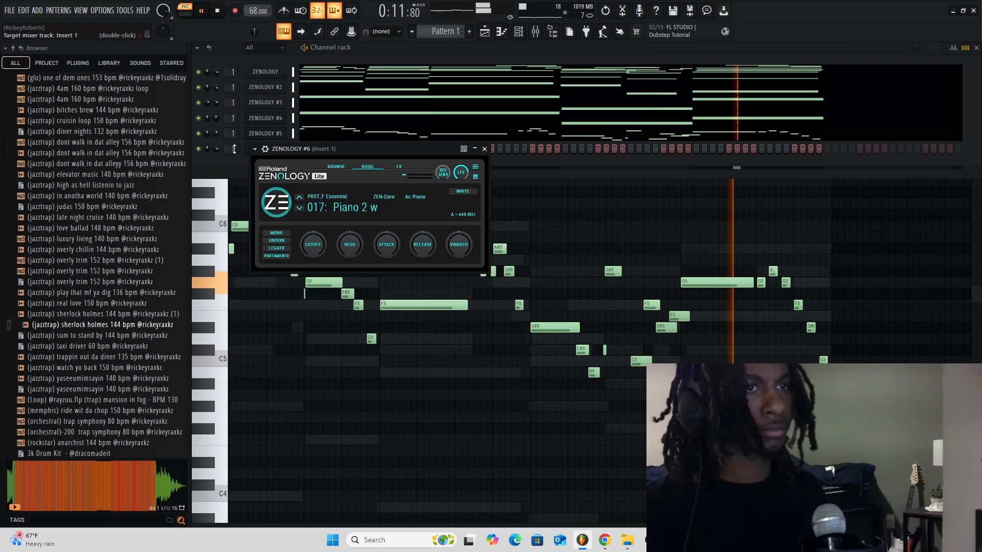
click(379, 210)
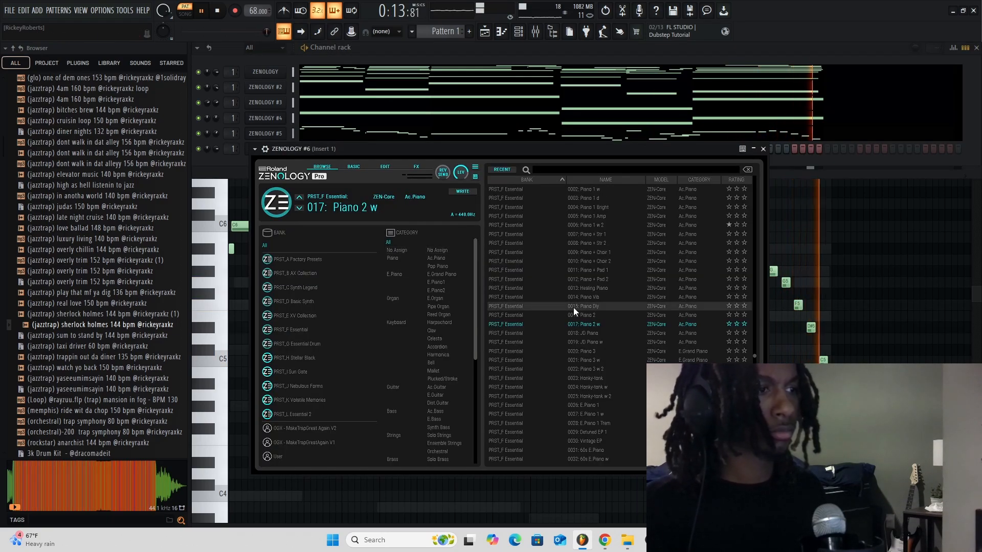
scroll(572, 308, down, 6)
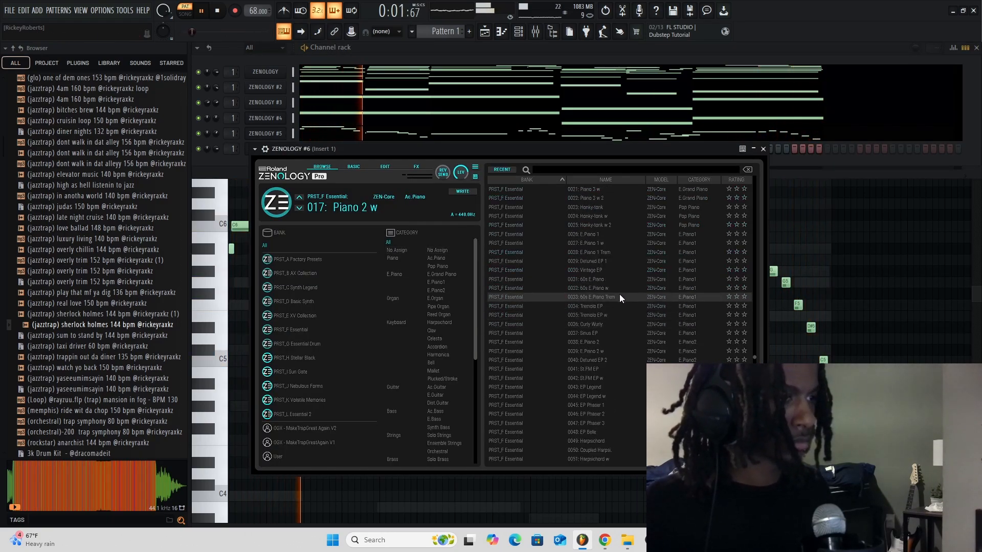
click(611, 305)
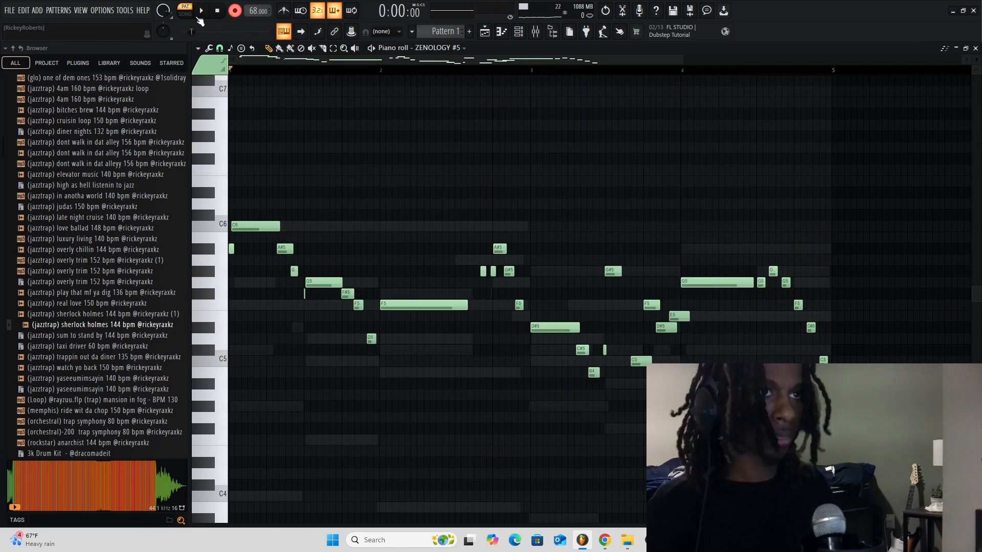
key(space)
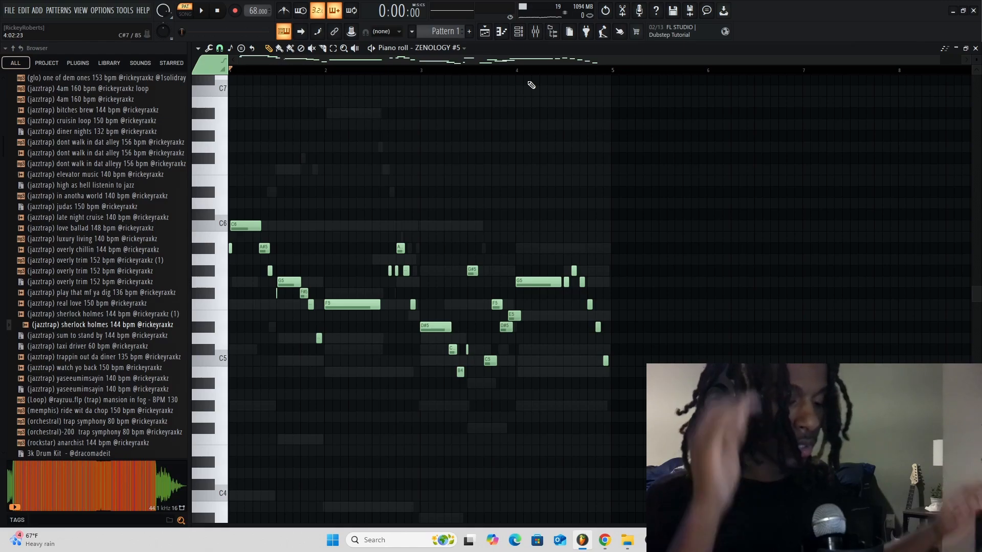
Review the recorded notes of the ZENOLOGY #6, ZENOLOGY and ZENOLOGY #2 channels in the piano roll.
click(521, 33)
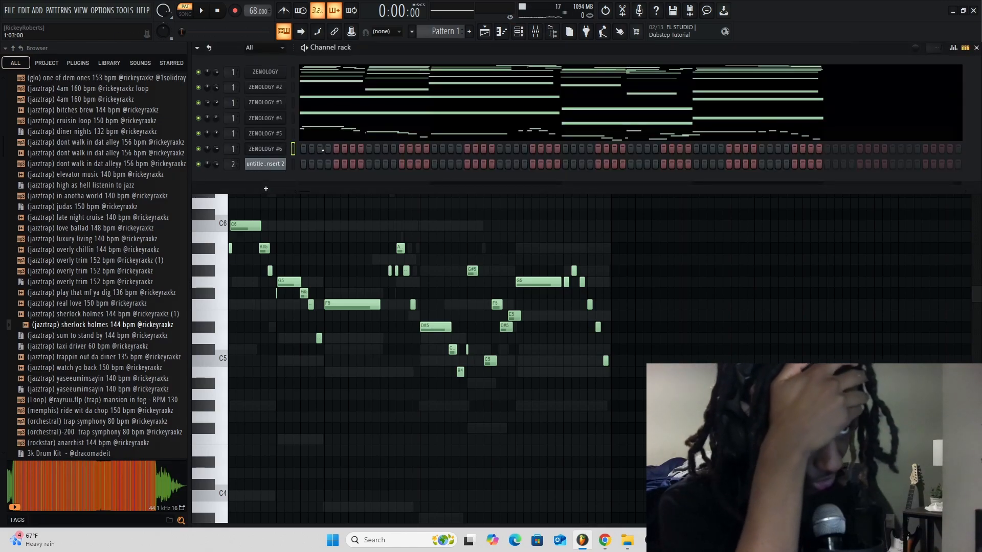
right_click(251, 171)
click(546, 321)
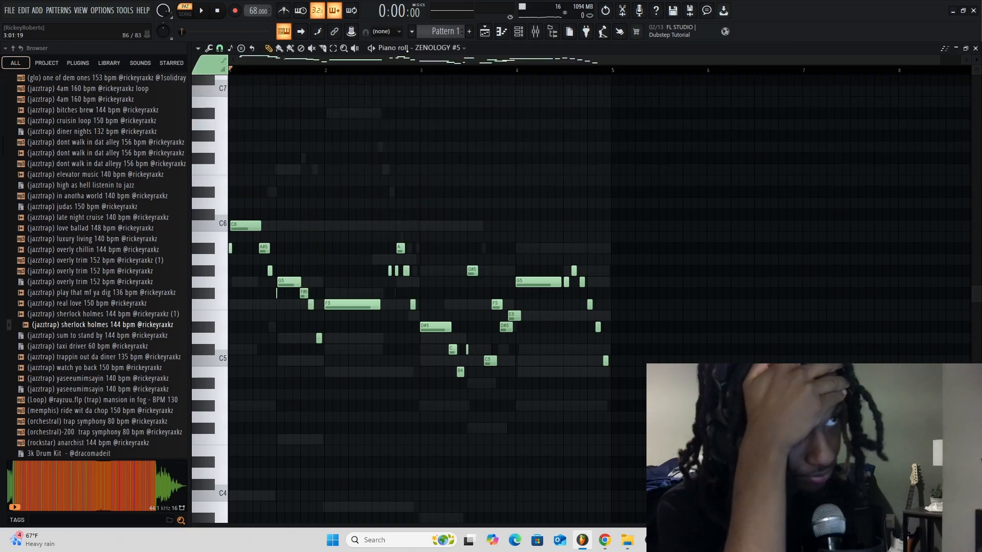
click(423, 50)
click(461, 200)
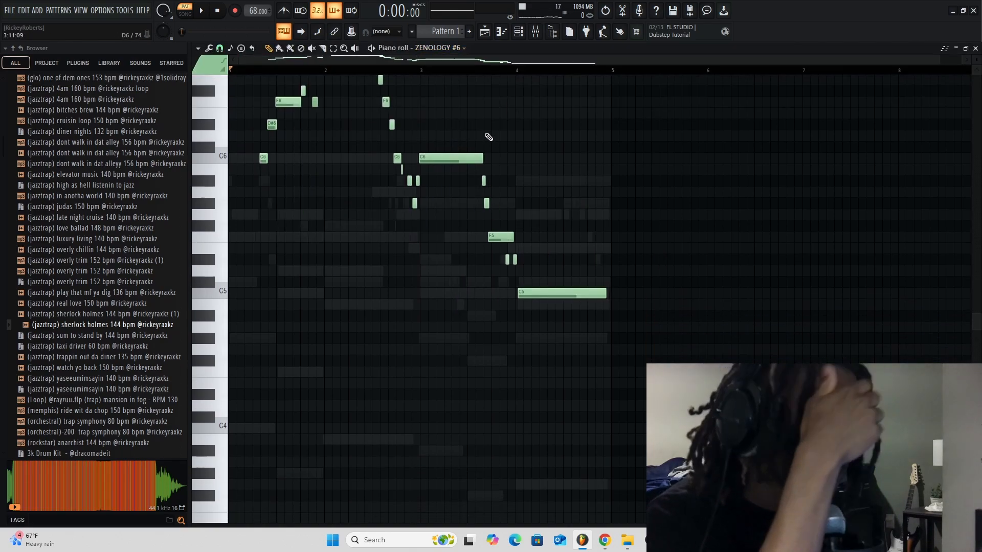
click(444, 49)
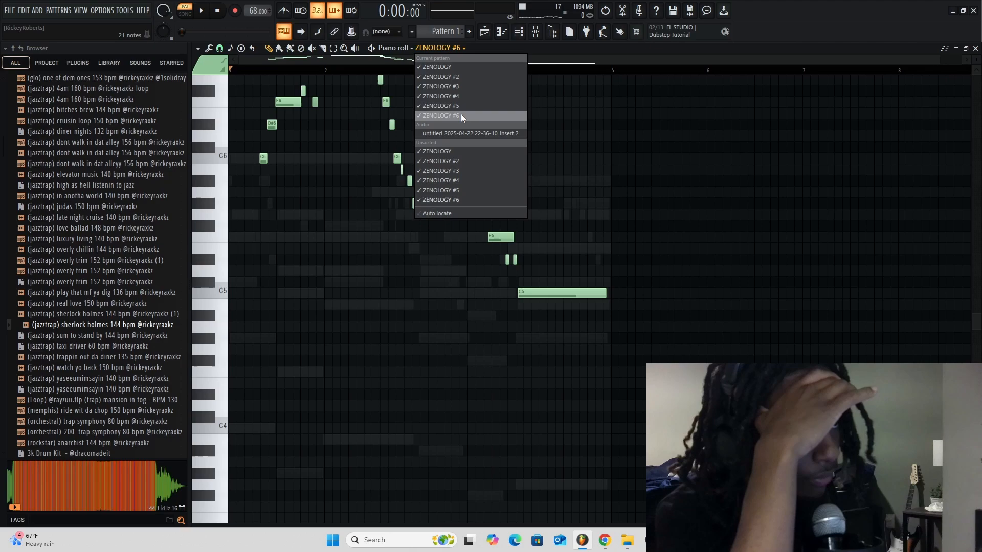
click(459, 152)
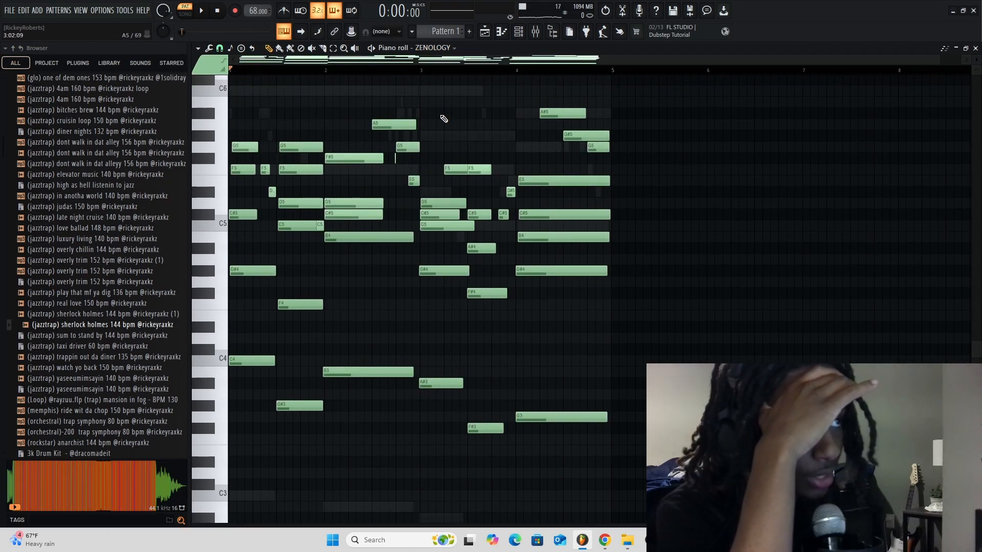
scroll(424, 53, down, 1)
scroll(397, 298, down, 4)
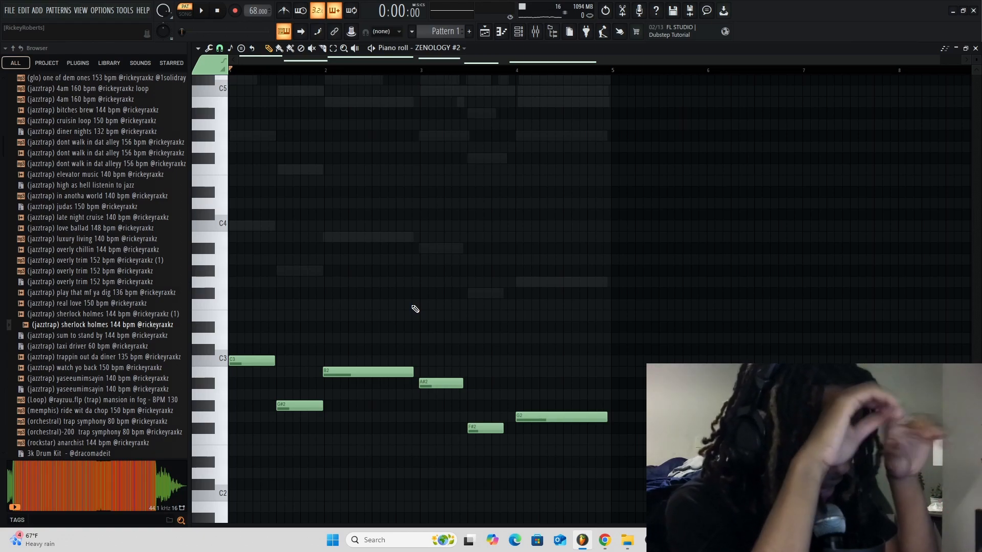
Render Pattern 1 to an audio clip and split the pattern by channel into separate ZENOLOGY patterns.
click(484, 31)
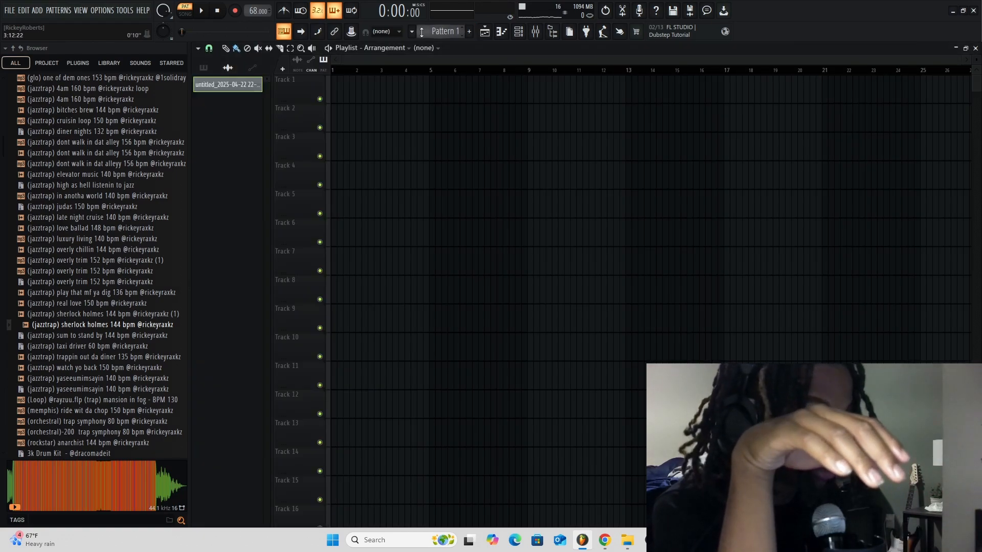
click(412, 31)
click(493, 213)
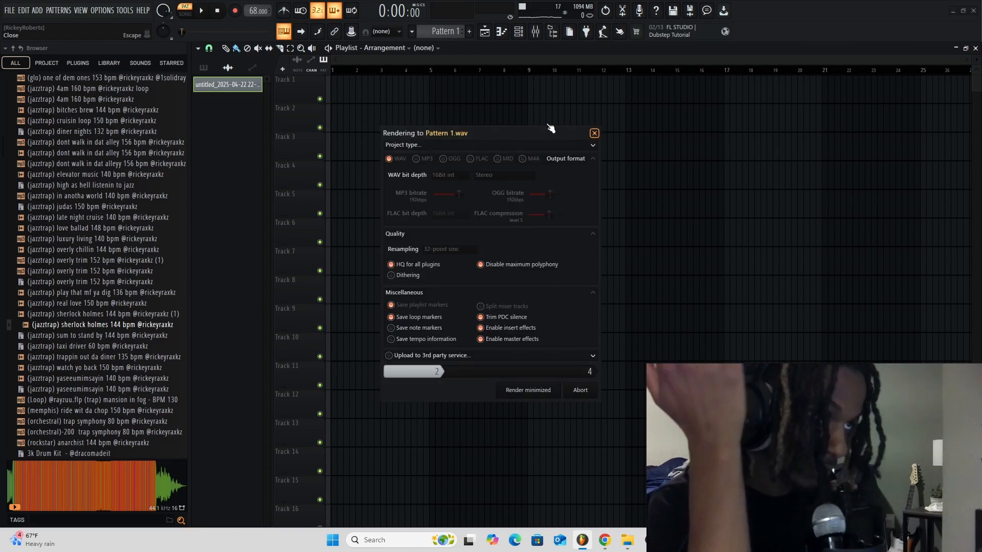
click(412, 31)
click(498, 207)
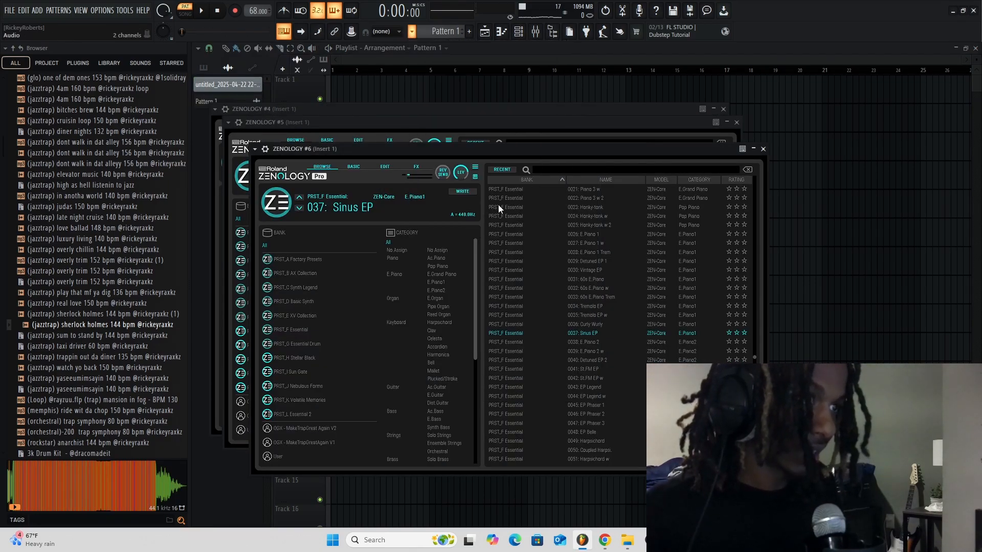
Place all six ZENOLOGY patterns in the playlist at bar 1, one per track on Tracks 1 to 6.
shift+click(243, 163)
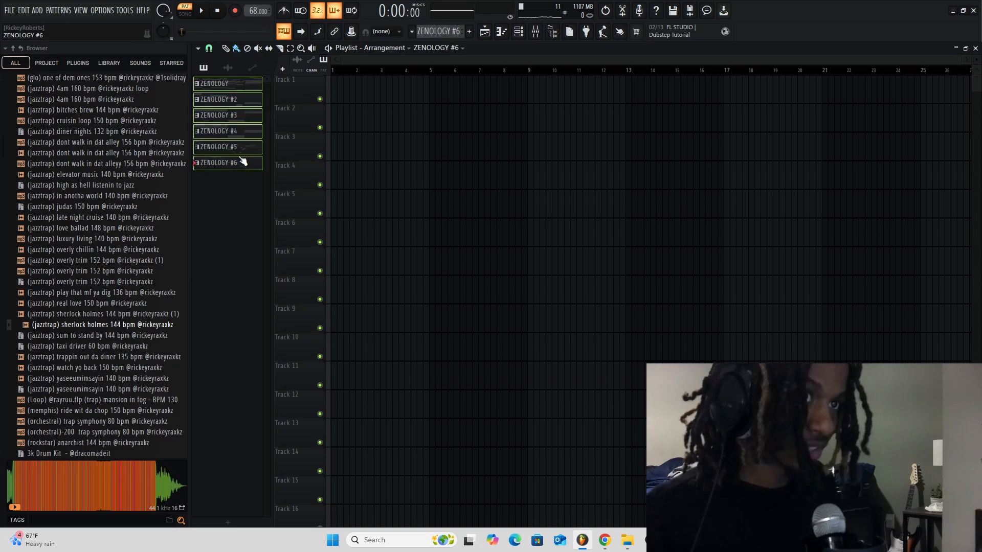
drag(291, 48, 338, 118)
key(ctrl+a)
drag(384, 205, 380, 177)
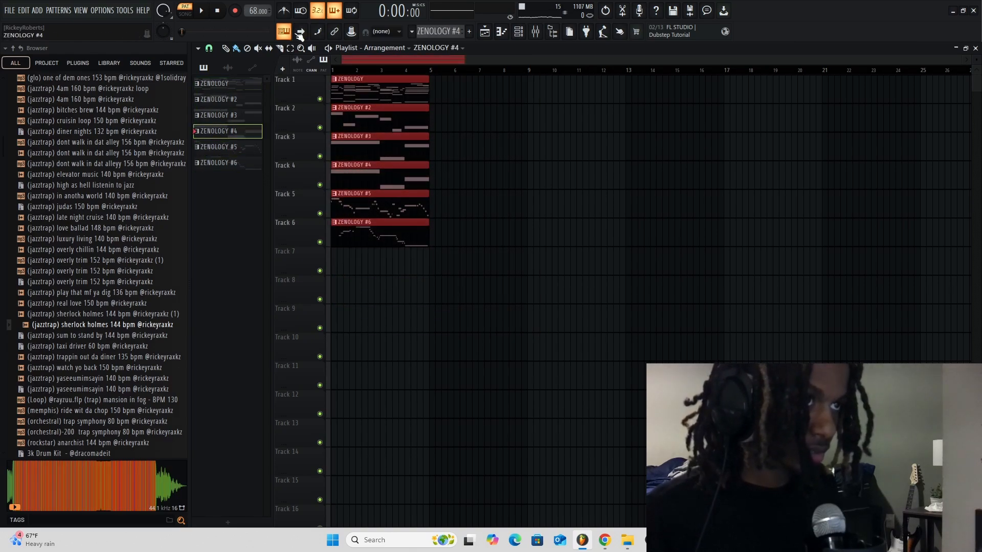
key(ctrl+d)
Load the Vinyl effect into the second slot of mixer track Insert 1.
click(535, 32)
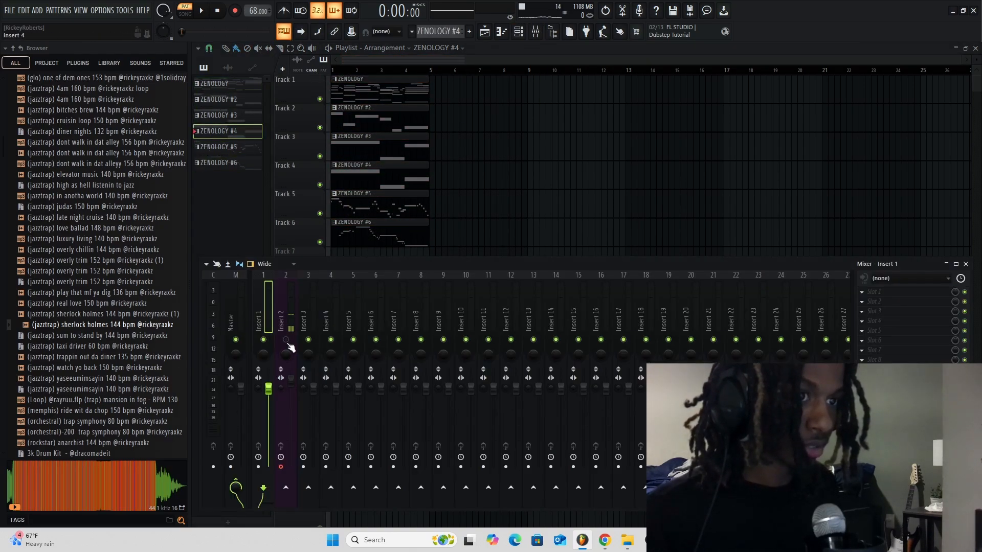
click(883, 303)
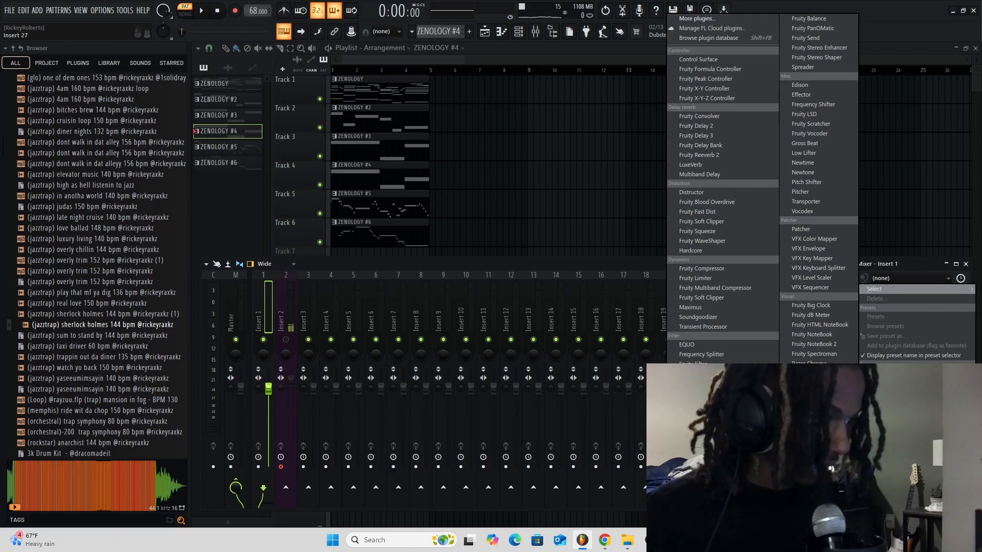
click(711, 403)
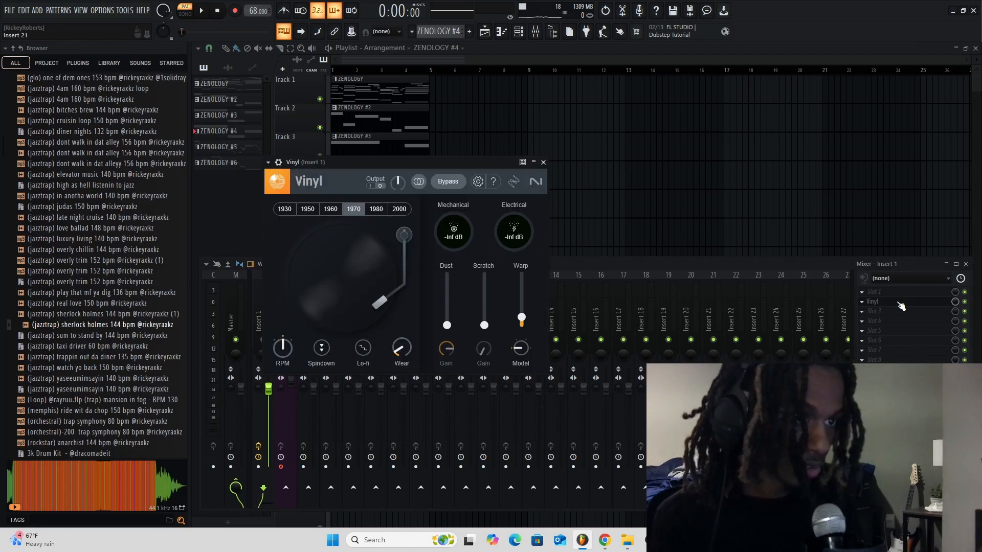
click(770, 261)
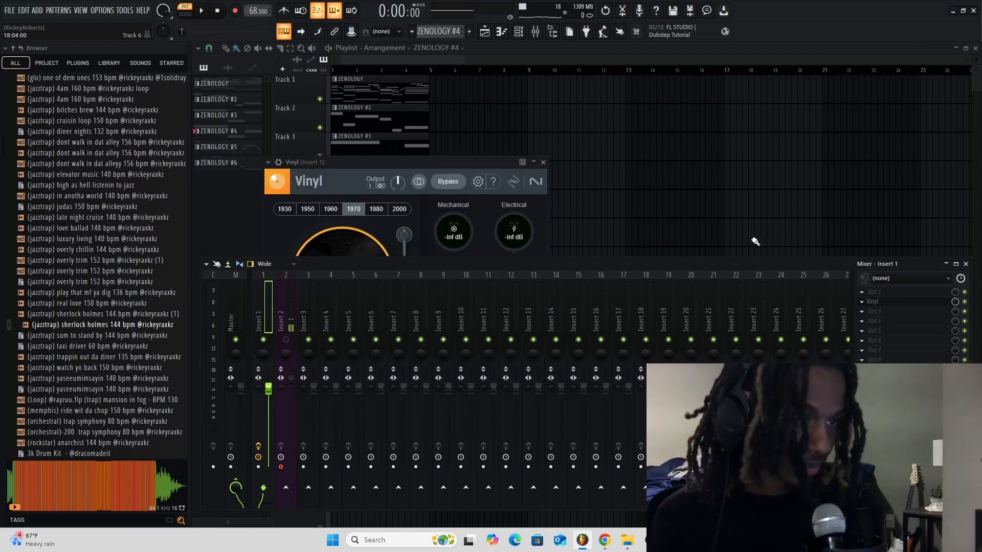
click(649, 234)
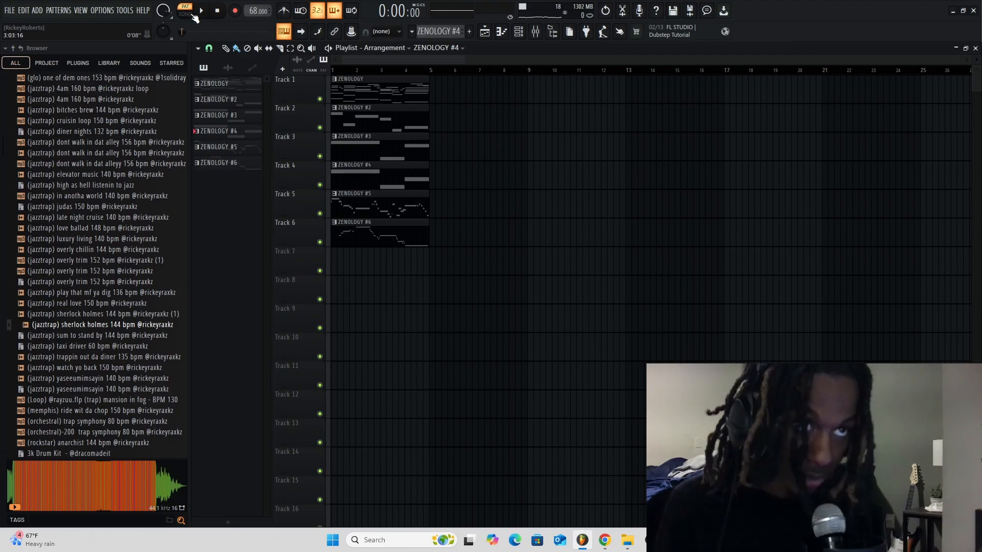
Play the arrangement in song mode, set Vinyl's warp depth to 27.72 %, and listen to the result.
key(space)
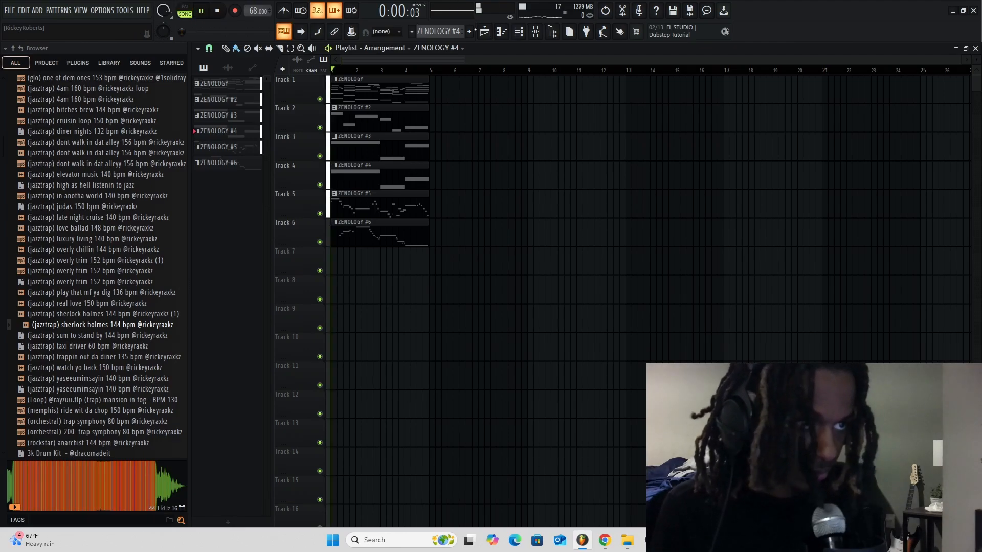
click(536, 33)
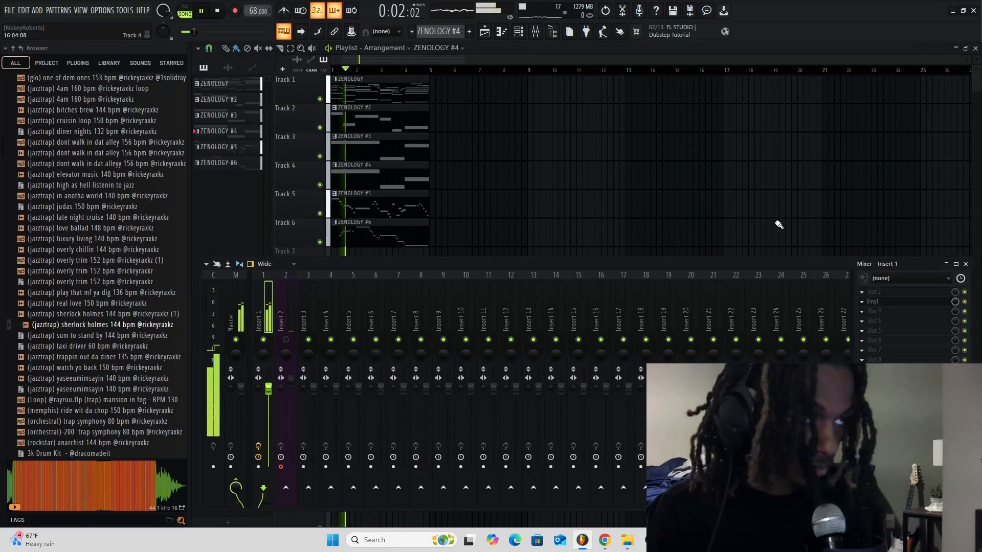
click(876, 301)
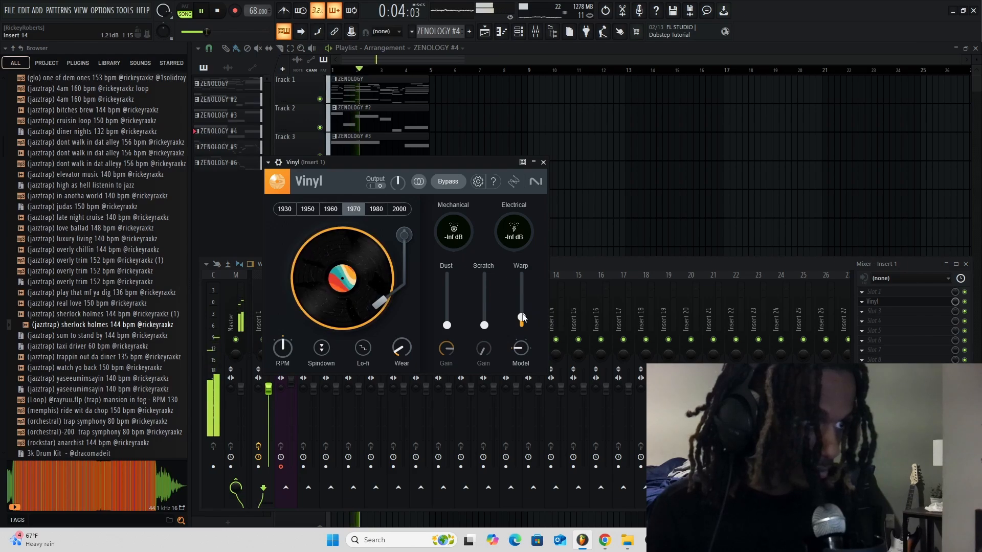
drag(521, 317, 522, 312)
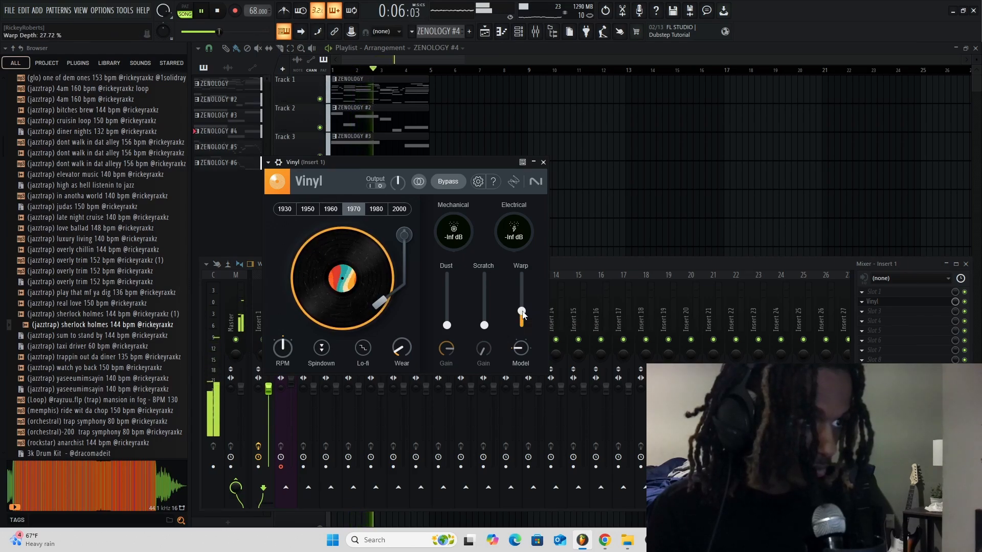
key(space)
click(966, 306)
key(space)
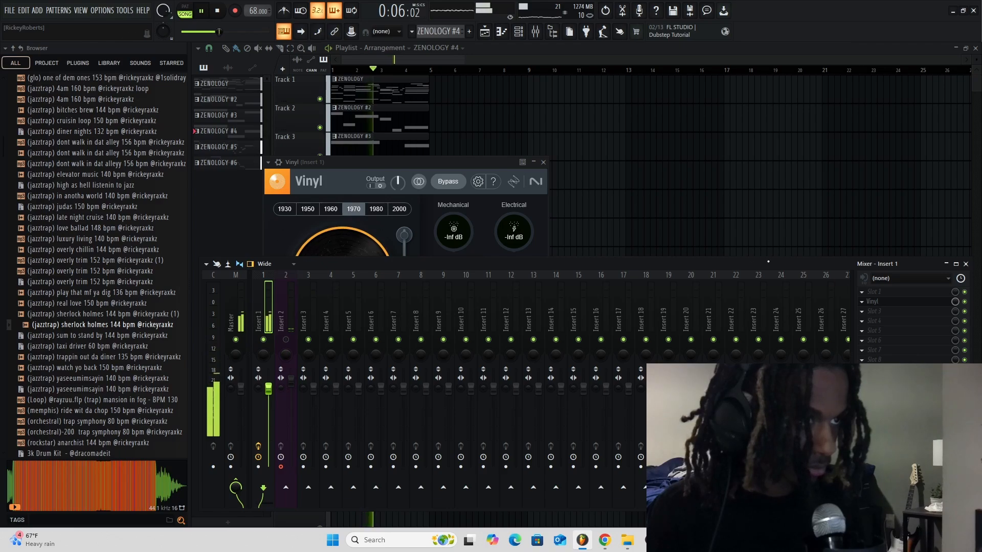
right_click(697, 230)
key(space)
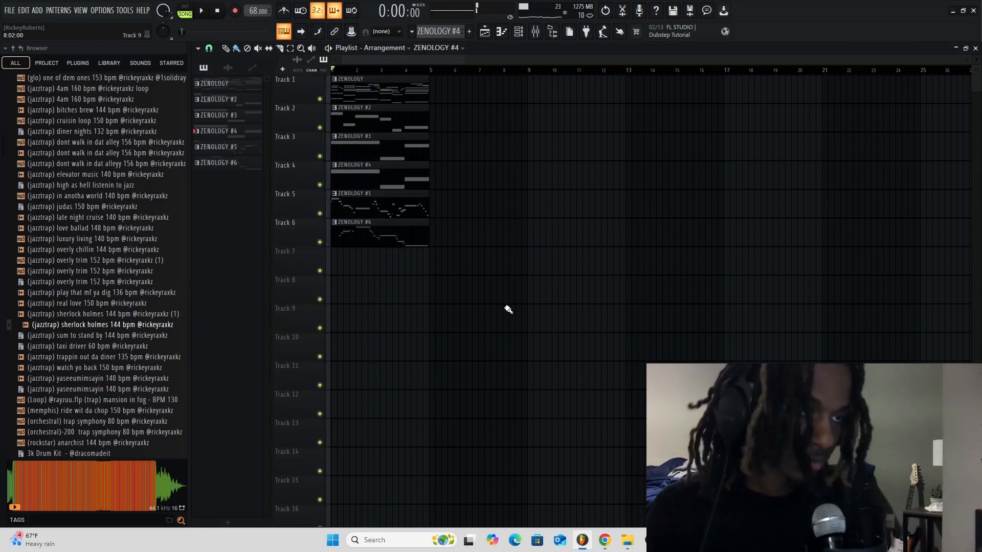
Duplicate all six playlist clips so that they repeat from bar 5.
key(ctrl+a)
key(ctrl+b)
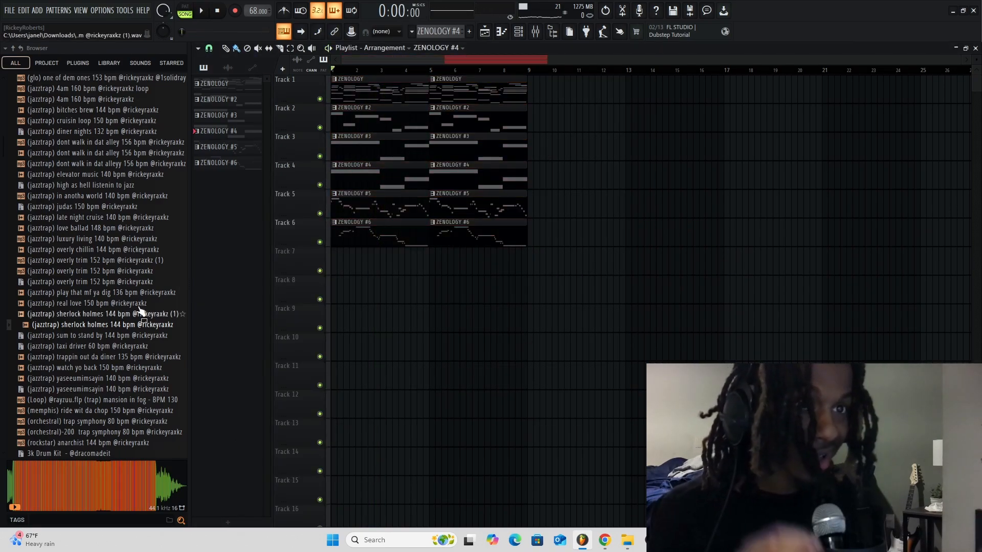
Search the sample browser for "brushe" and place the SIG_LL_108_drum_kit_brushes_smooth_lonely loop on Track 8 at bar 1.
scroll(141, 313, down, 2)
click(103, 519)
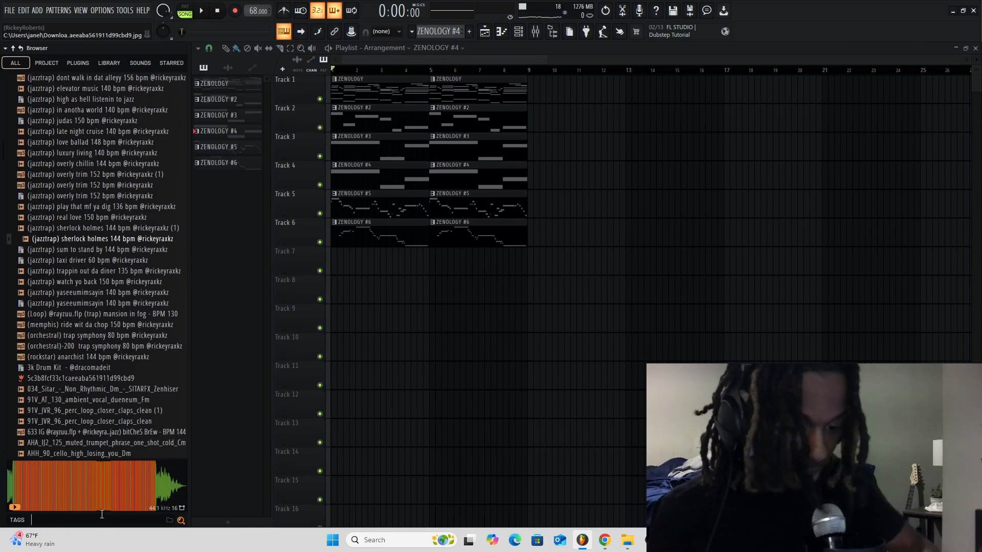
text(brushe)
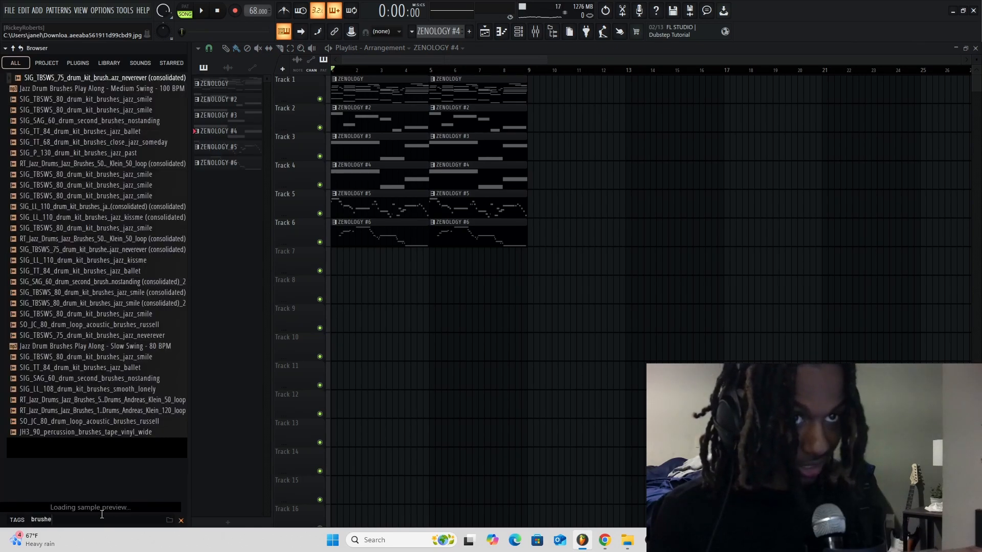
click(140, 228)
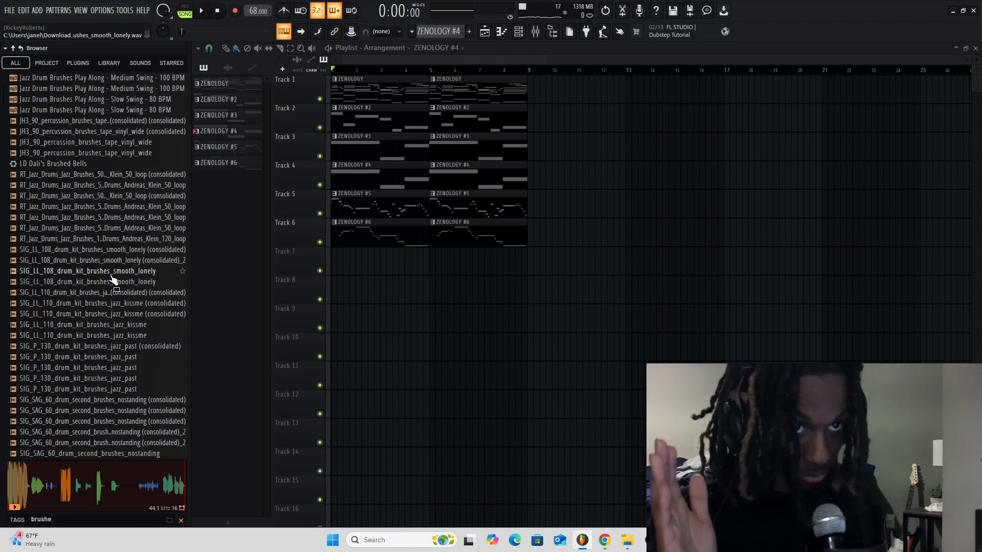
drag(578, 394, 337, 289)
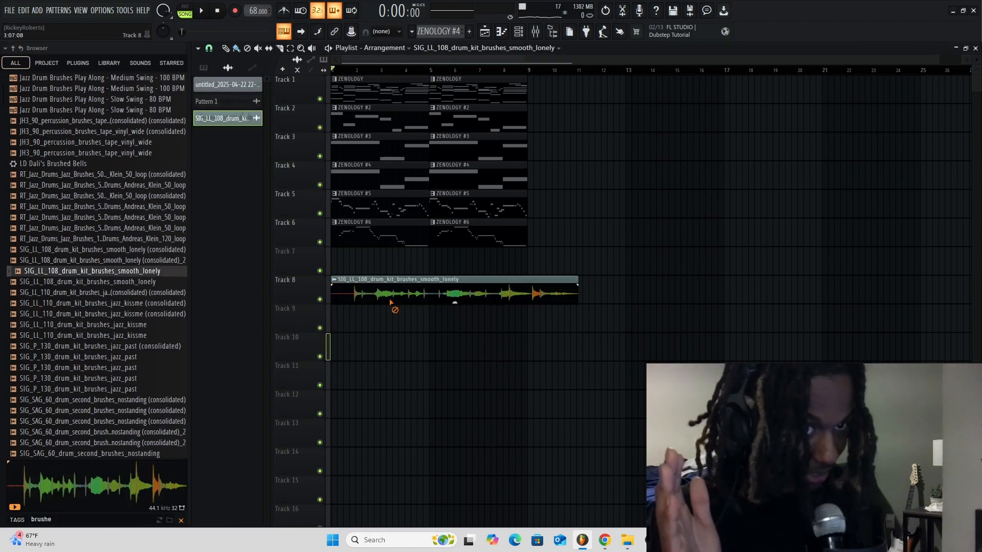
Remove the SIG_LL_108 brush loop from Track 8 and place the SIG_P_130_drum_kit_brushes_jazz_past loop on Track 10 at bar 1.
drag(391, 303, 143, 351)
right_click(141, 346)
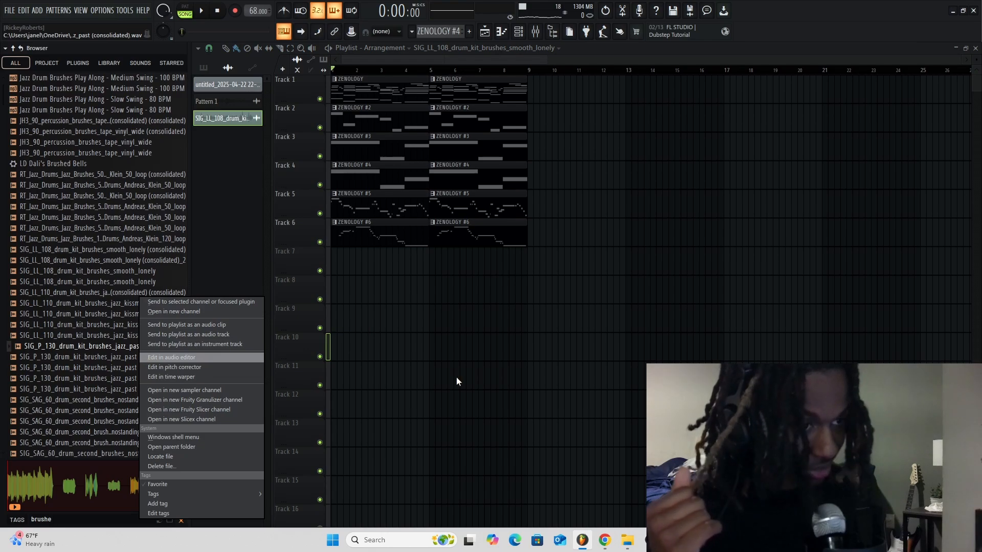
click(467, 390)
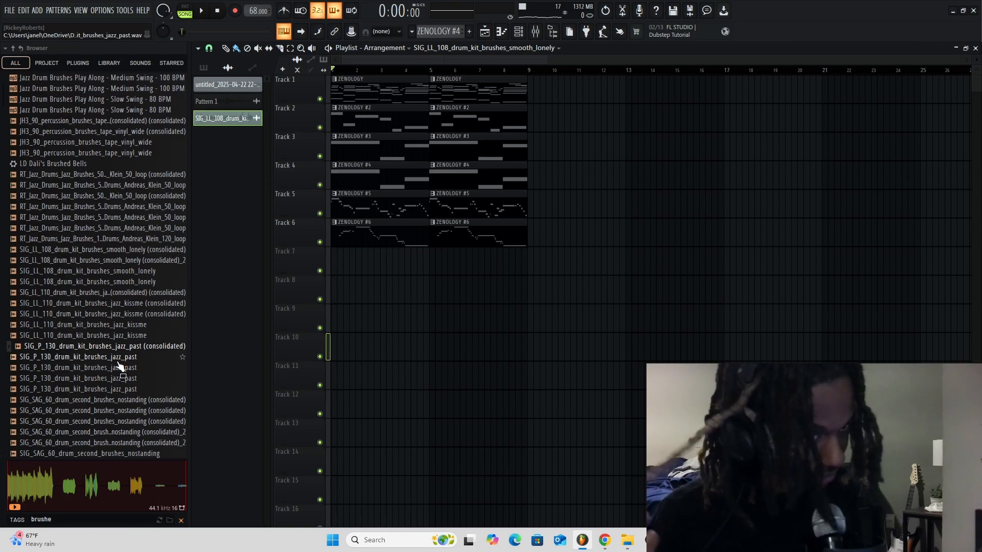
drag(111, 360, 378, 359)
drag(381, 357, 338, 352)
Stretch the brush loop clip on Track 10 so that it ends exactly at bar 9.
scroll(562, 330, up, 4)
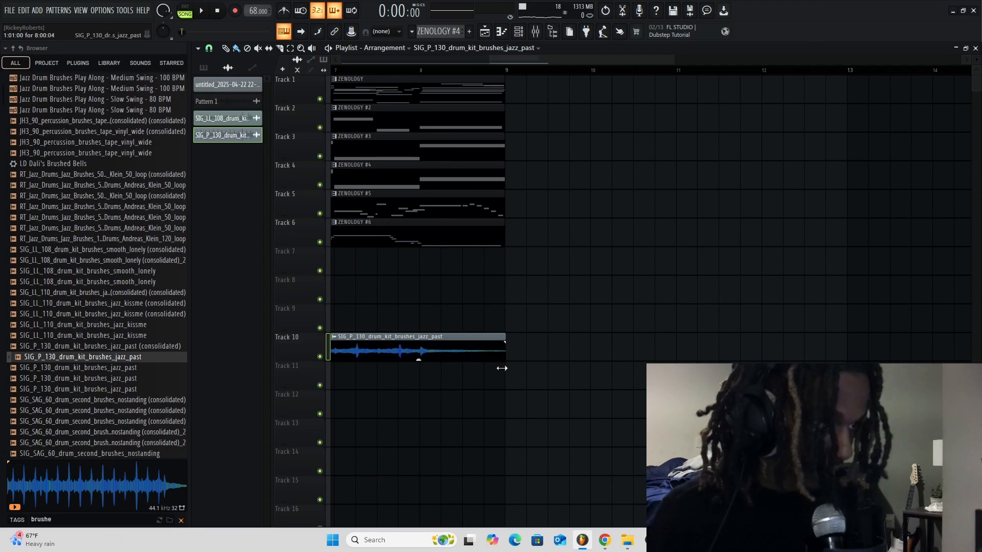
double_click(484, 353)
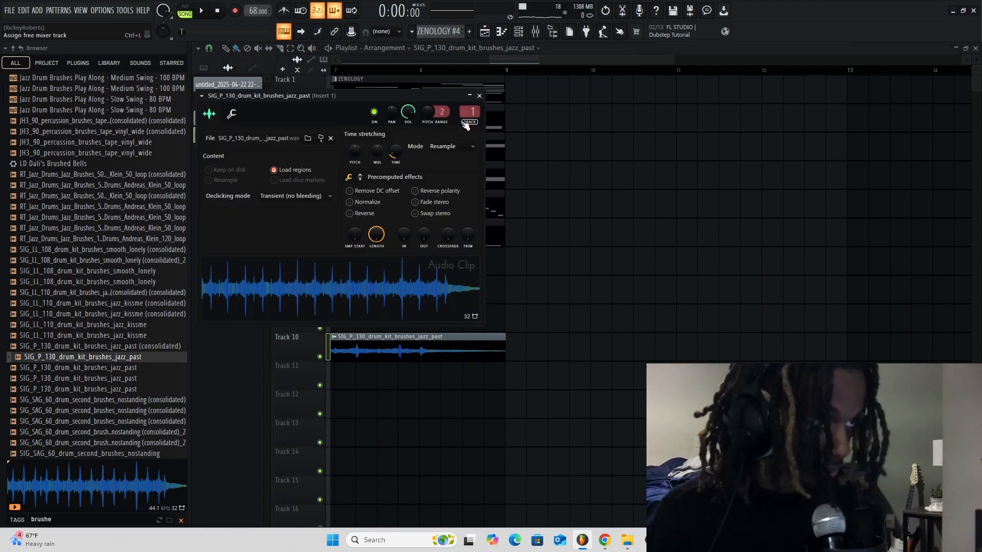
key(Escape)
scroll(509, 330, up, 3)
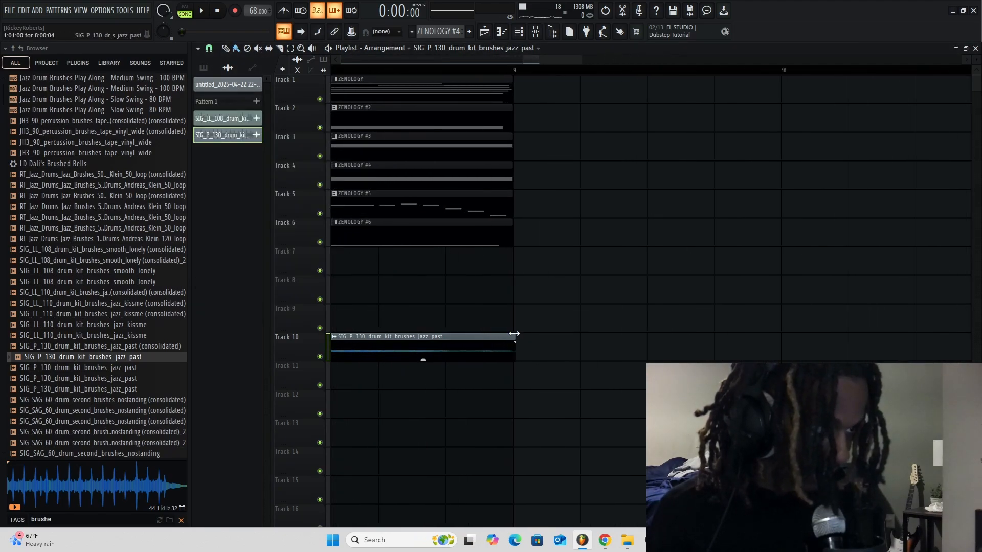
scroll(484, 344, up, 3)
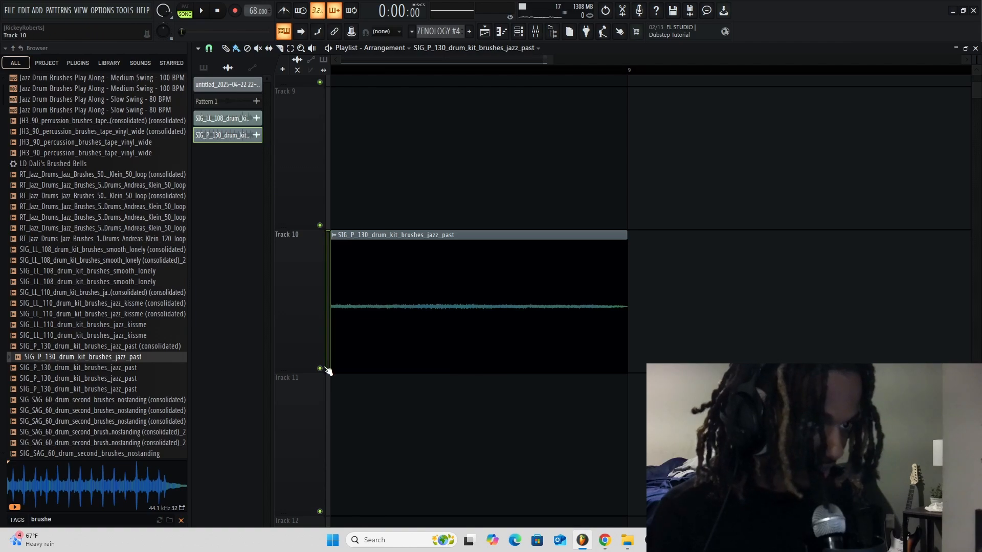
scroll(355, 378, down, 3)
Listen to the brush loop with Track 10 soloed, set its time-stretching mode to Auto, and unmute the other tracks.
key(space)
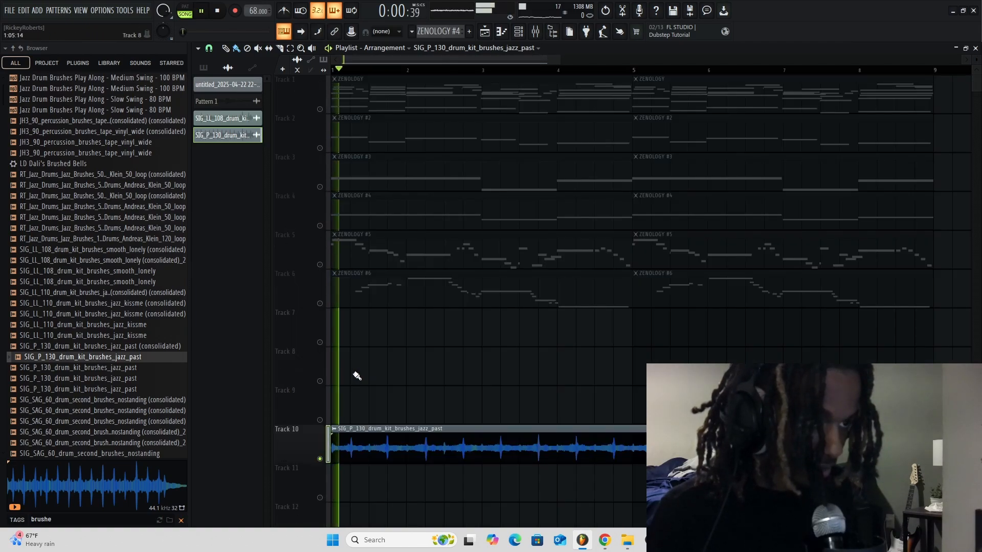
double_click(378, 433)
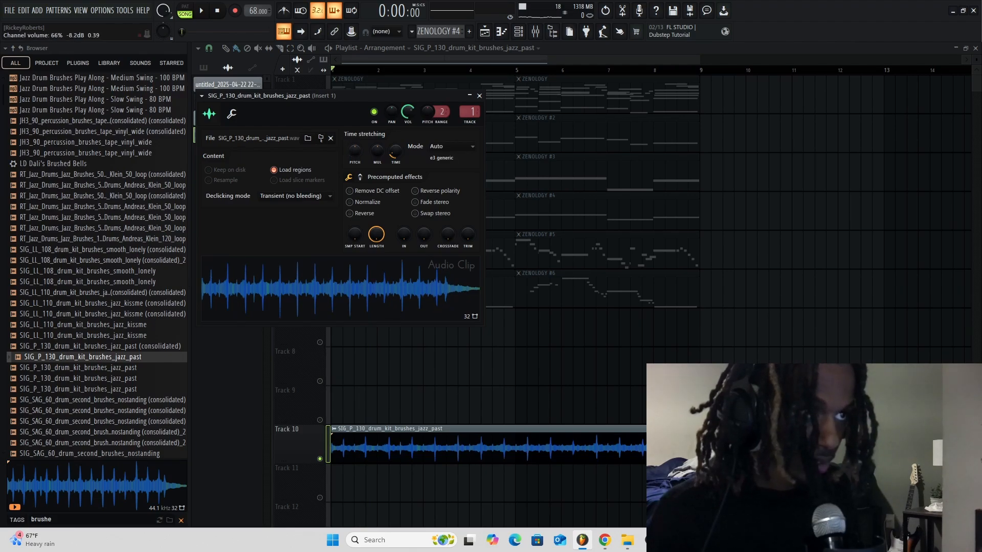
key(Escape)
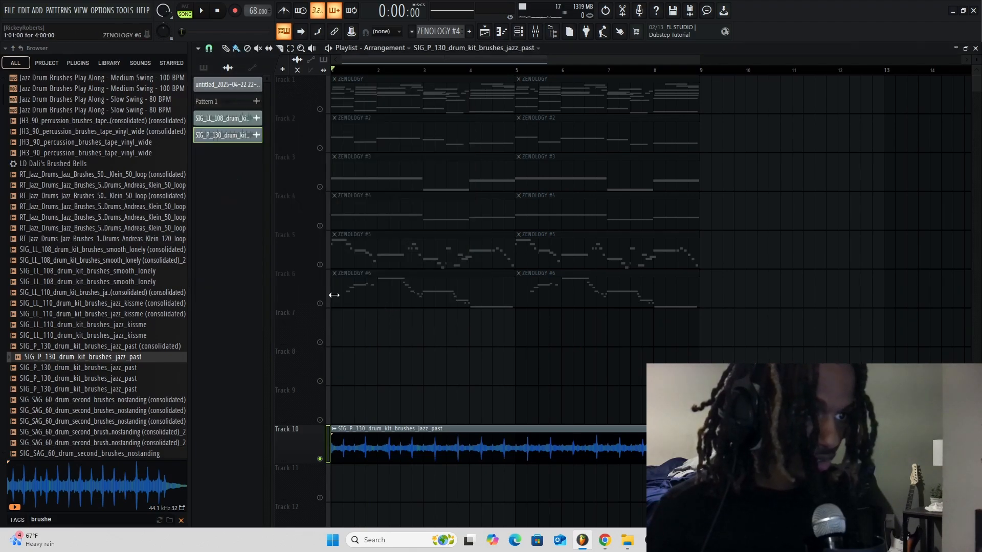
scroll(452, 333, down, 2)
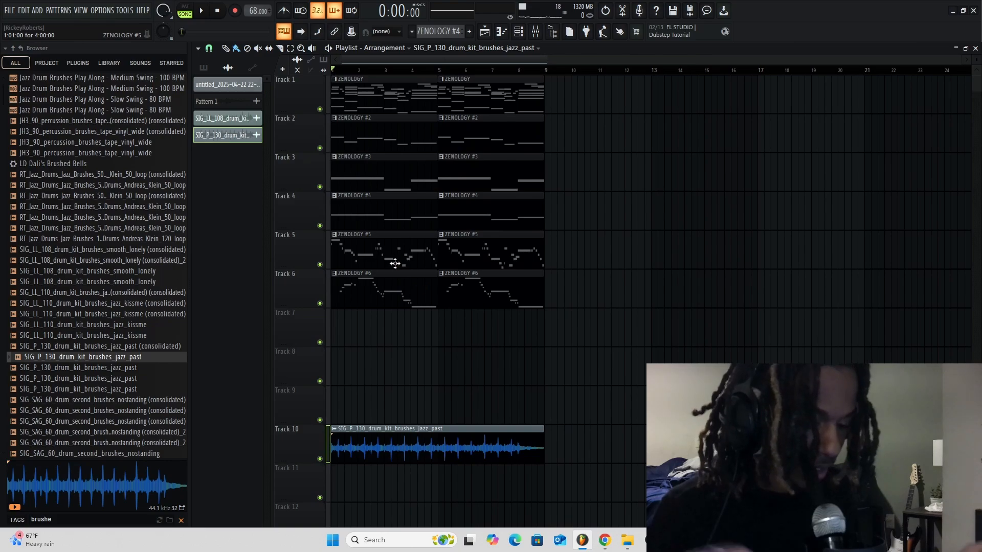
Play the full arrangement and lower the brush loop's channel volume to 18%.
key(space)
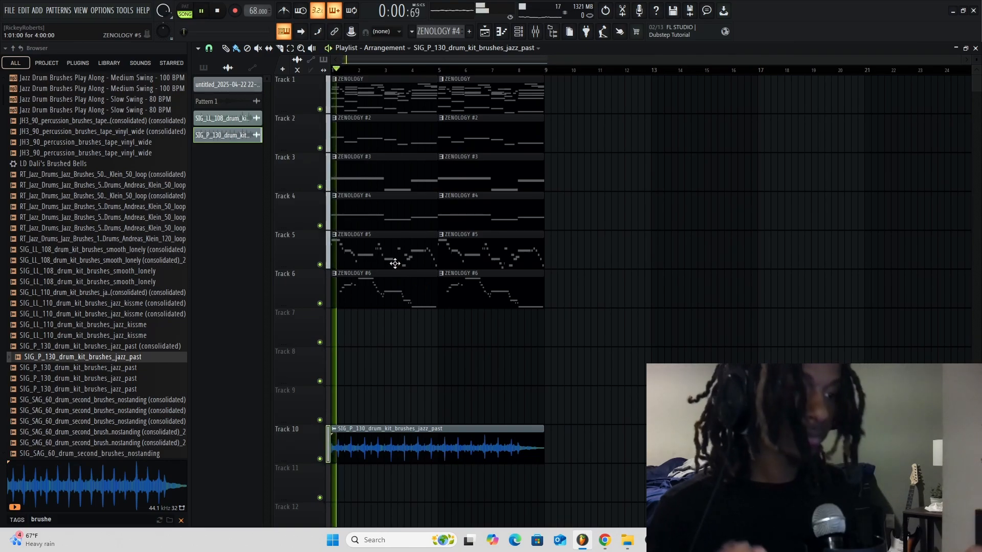
double_click(493, 454)
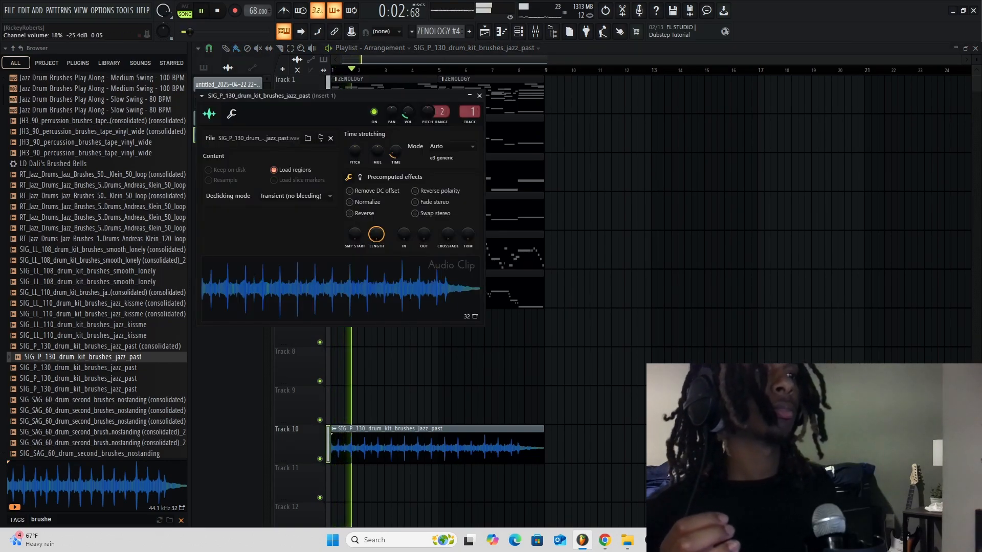
key(Escape)
Move the brush loop clip to Track 7 and delete the repeated ZENOLOGY #5 and #6 clips that start at bar 5.
drag(353, 449, 354, 333)
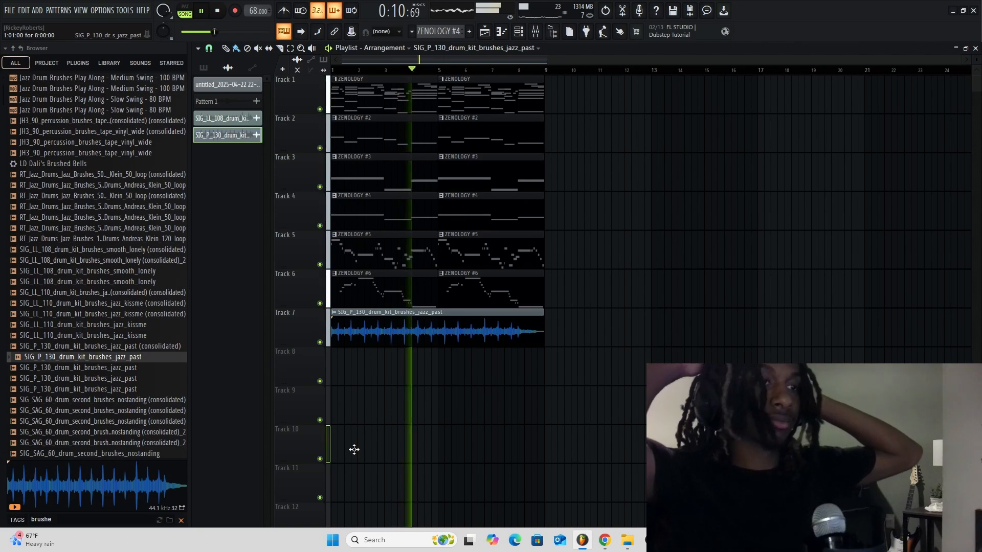
drag(504, 292, 464, 256)
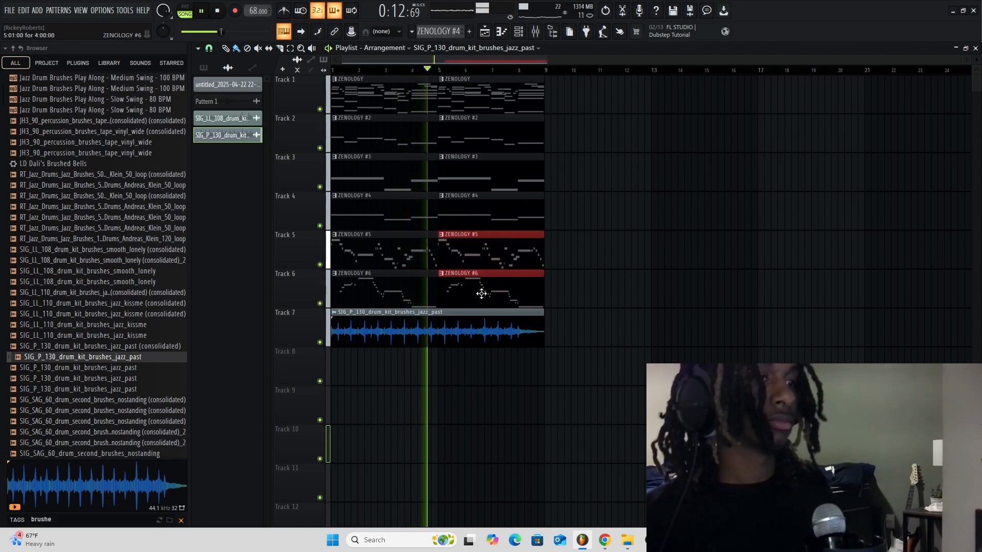
key(Delete)
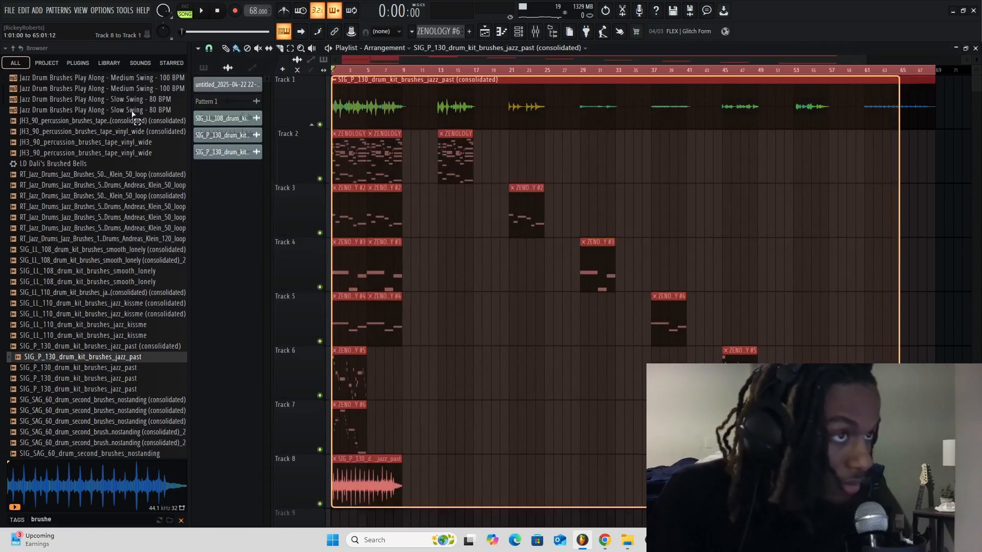
Delete the original clips on Tracks 2 to 8, keeping only the consolidated audio clip on Track 1.
drag(132, 113, 168, 148)
key(Delete)
key(space)
Slice the consolidated clip at bar 9 and remove everything after the cut.
scroll(384, 144, up, 3)
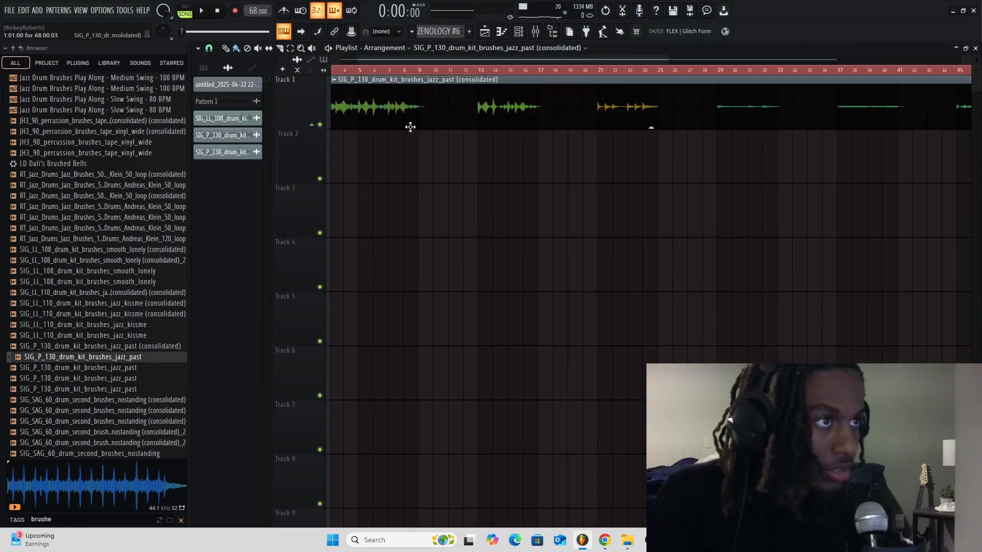
scroll(411, 127, up, 6)
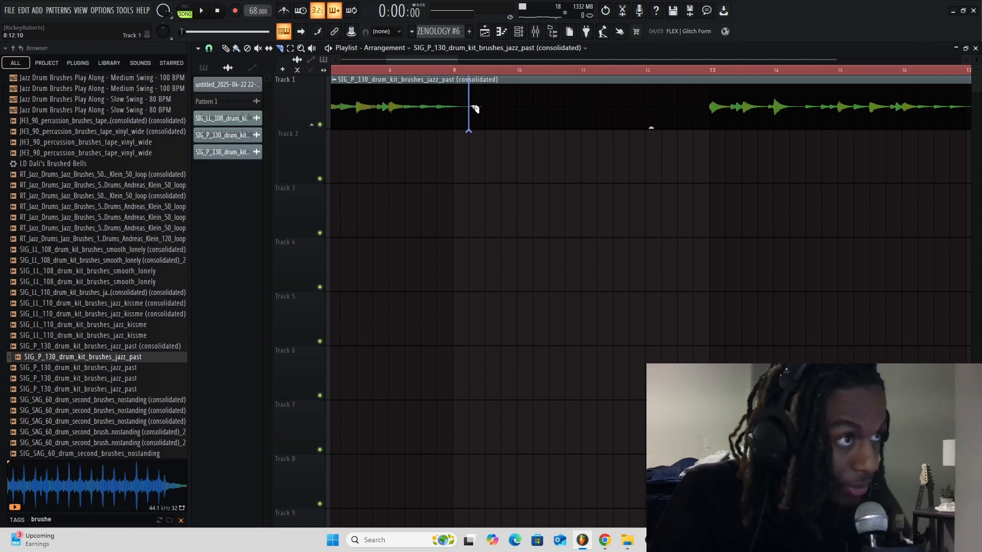
right_click(483, 125)
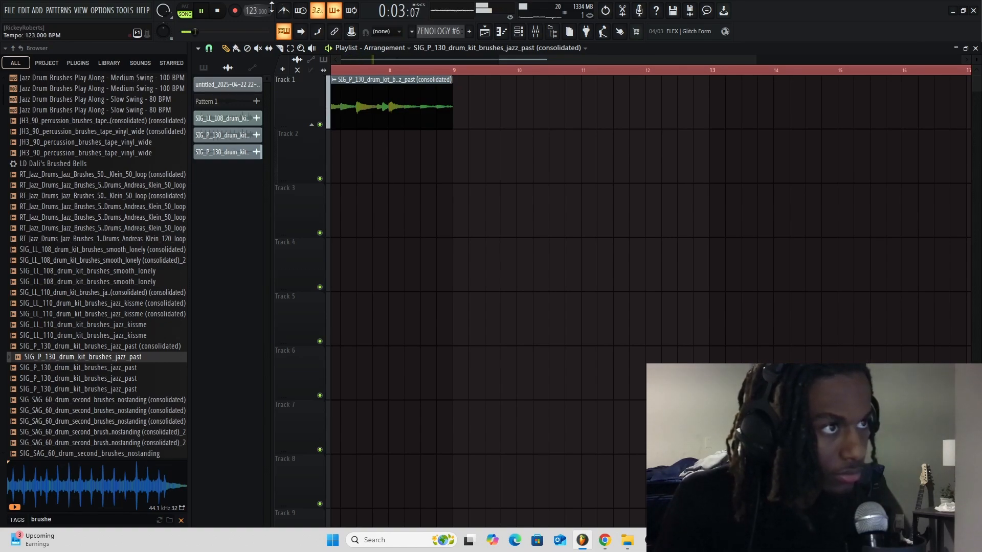
Set the tempo to 139 BPM, stretch the consolidated clip to end at bar 17, and play it back.
click(554, 224)
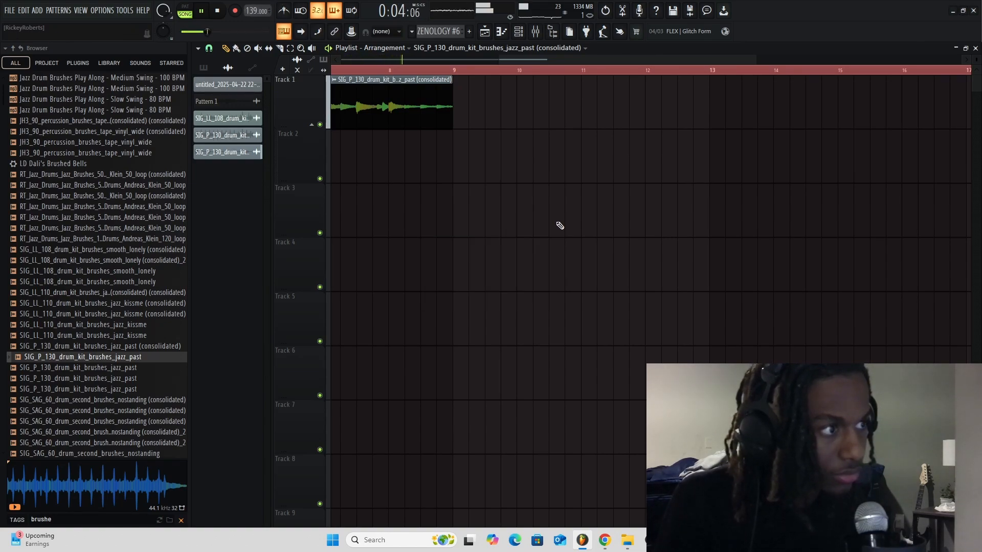
ctrl+right_click(559, 227)
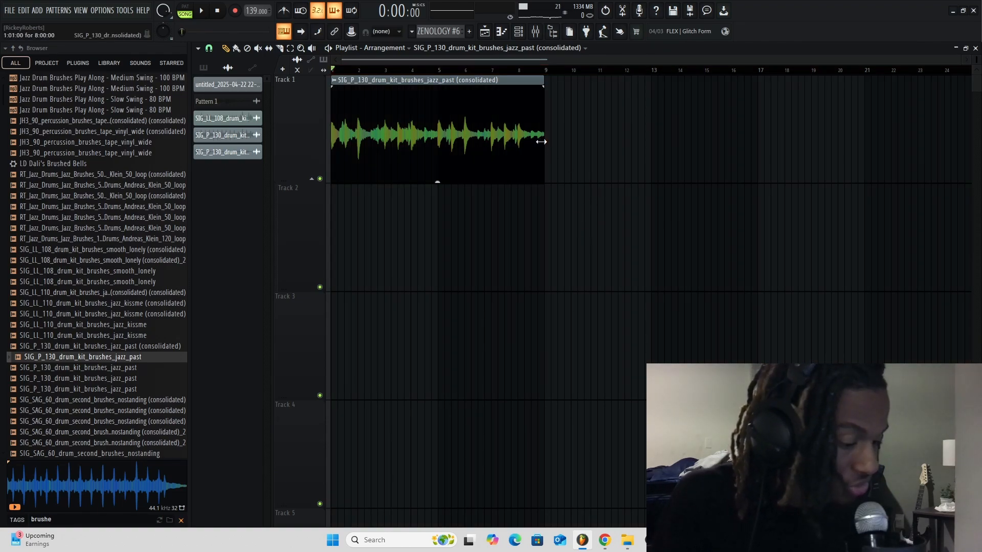
drag(541, 141, 753, 164)
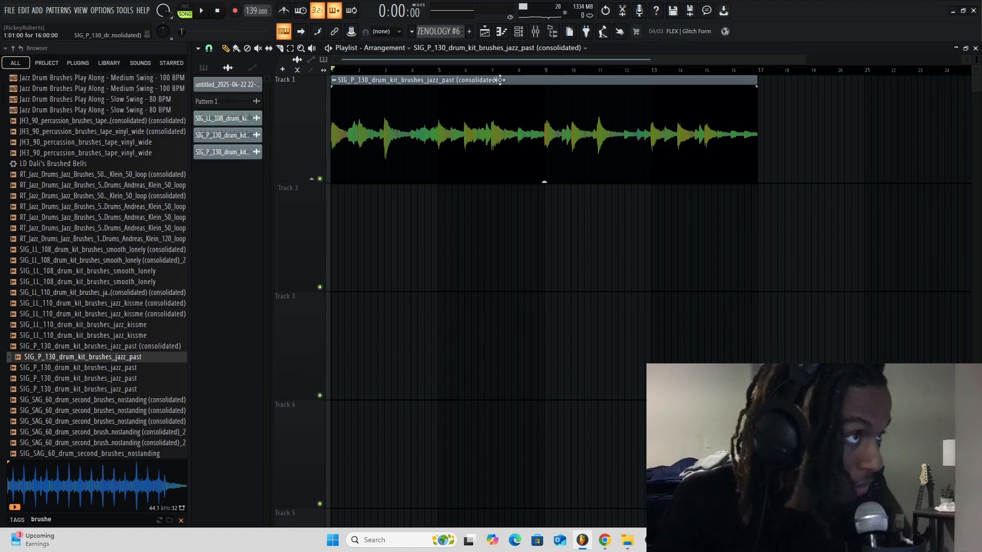
scroll(705, 119, down, 1)
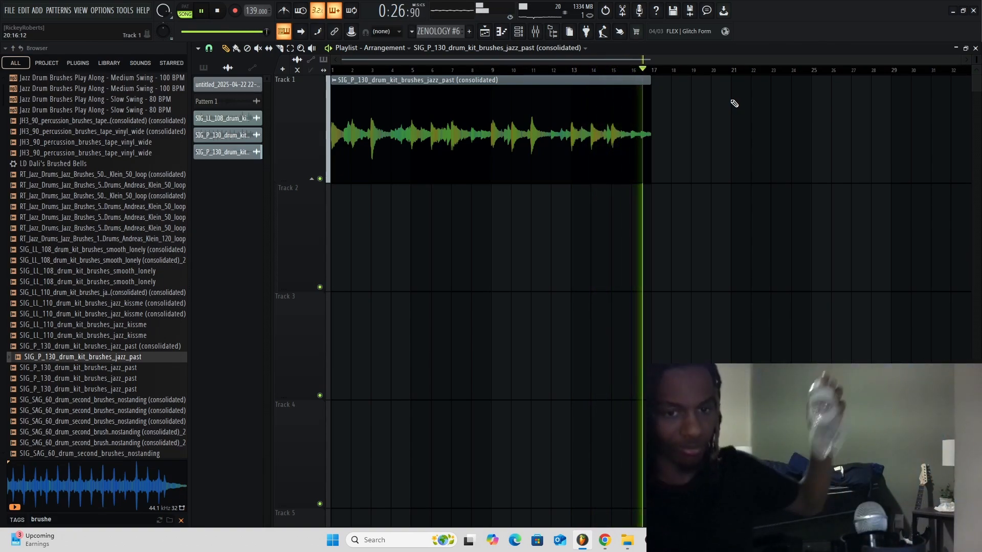
key(space)
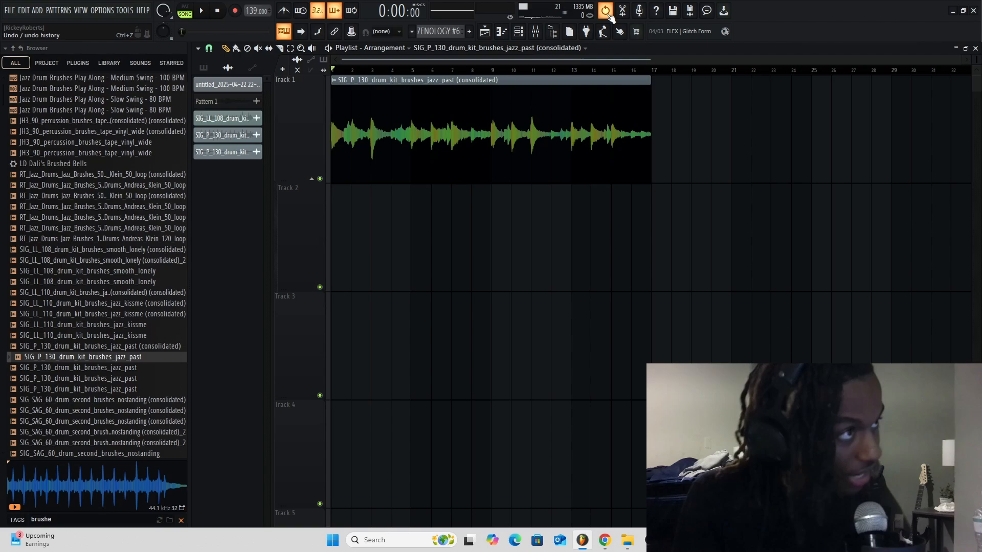
Close the snare sample folder and the consolidated clip's settings, and play the arrangement from bar 5.
click(520, 32)
click(520, 33)
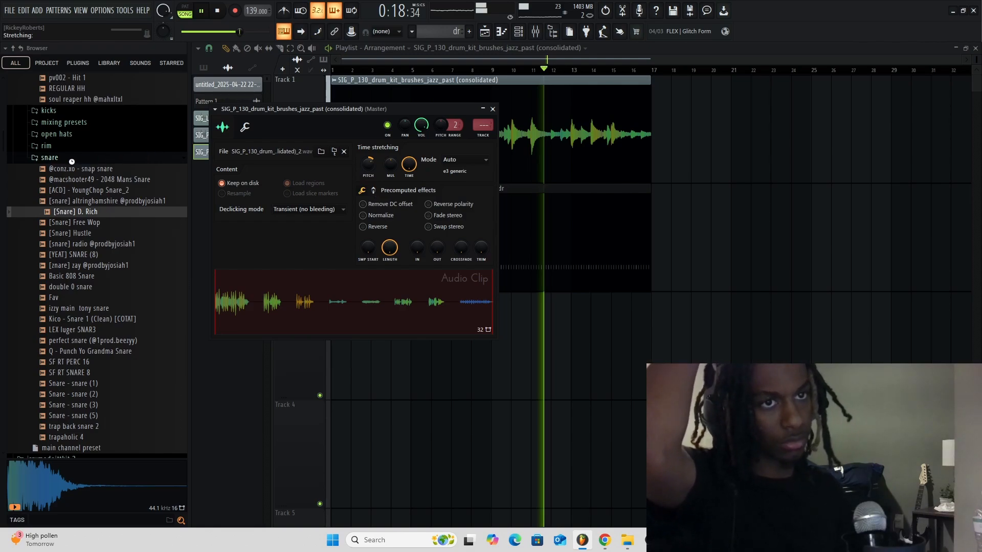
click(73, 160)
scroll(138, 353, up, 8)
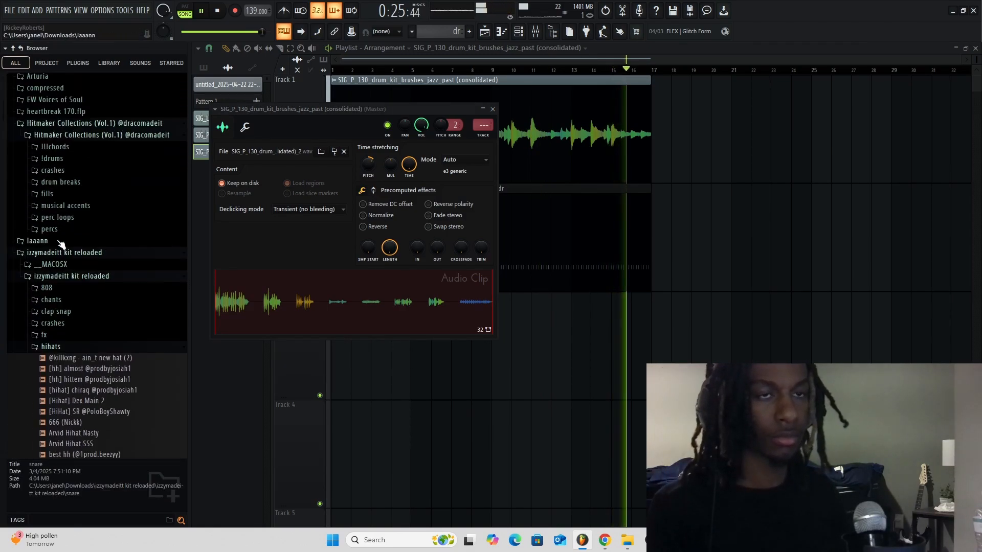
key(Escape)
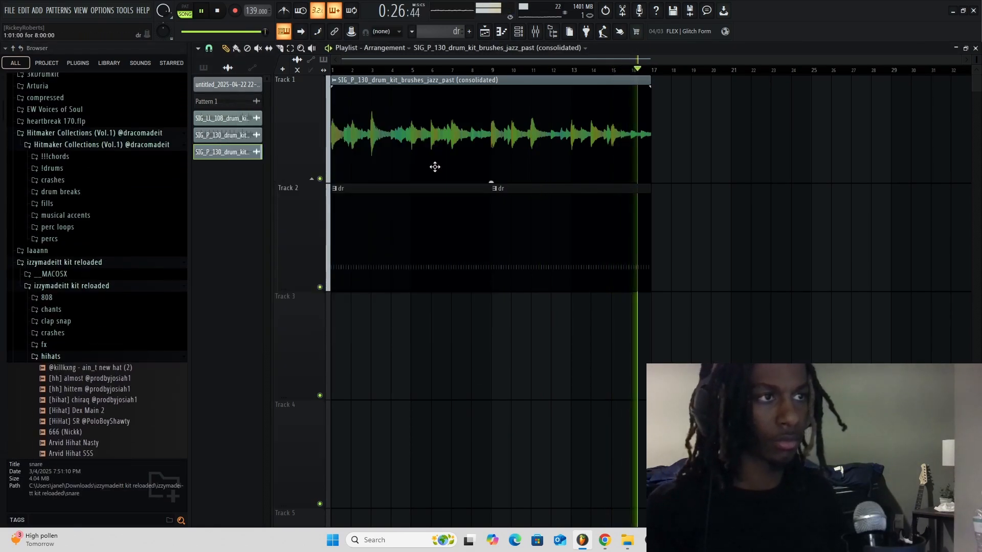
click(411, 71)
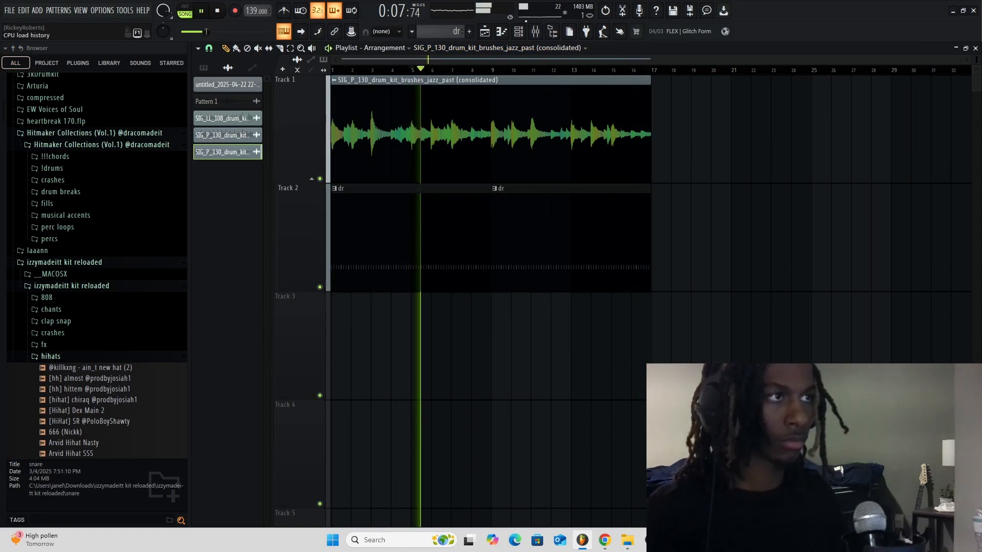
Preview the knovy chant sample in the izzymadeitt kit's chants folder and bring up the channel rack over the hi-hat notes.
key(F6)
click(91, 359)
scroll(92, 364, down, 1)
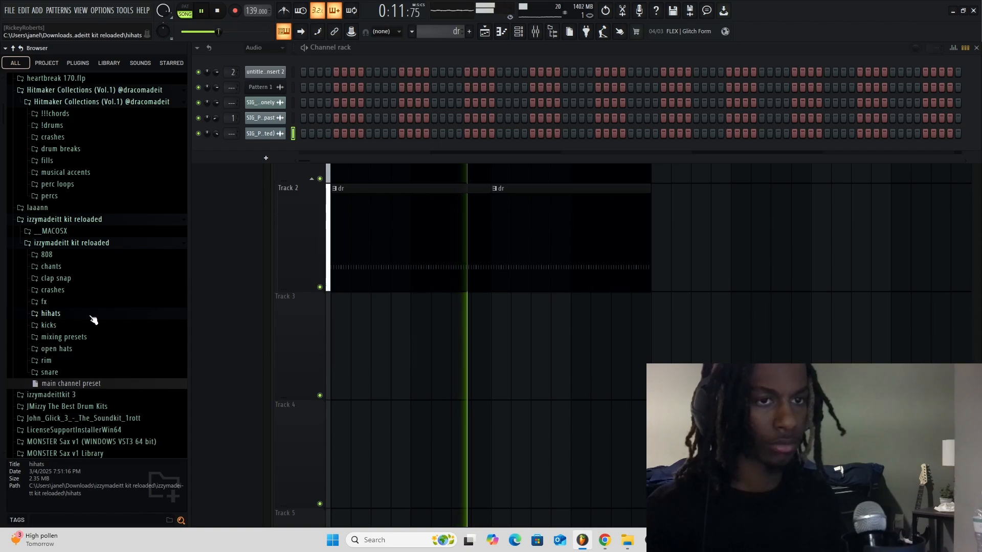
click(51, 267)
click(67, 278)
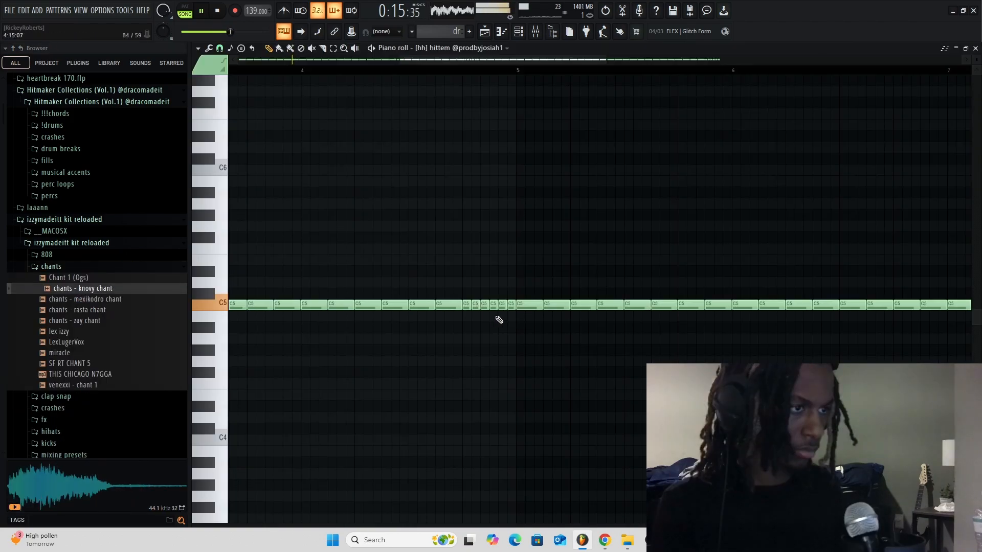
ctrl+right_click(470, 317)
click(520, 33)
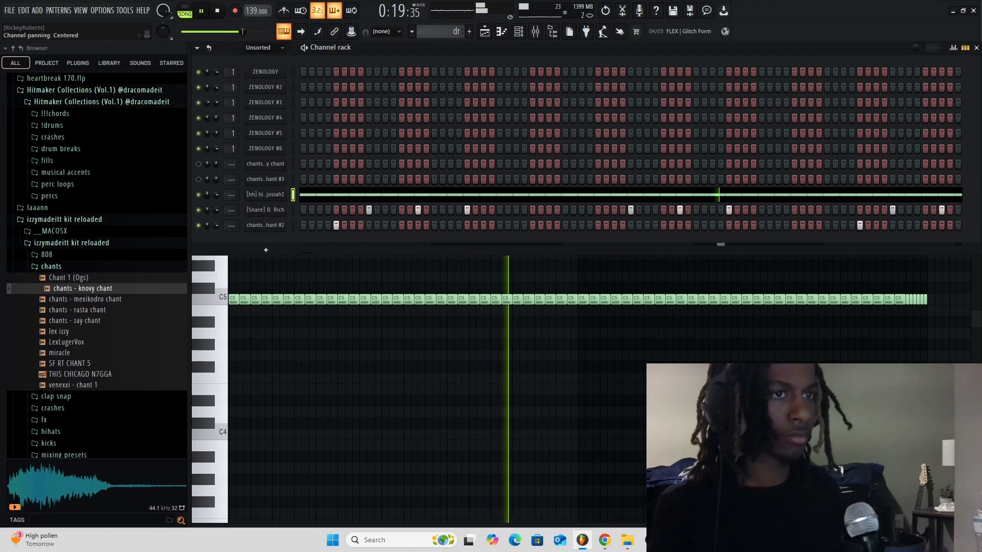
Audition several snares in the izzymadeitt kit's snare folder while the beat plays.
scroll(76, 234, down, 8)
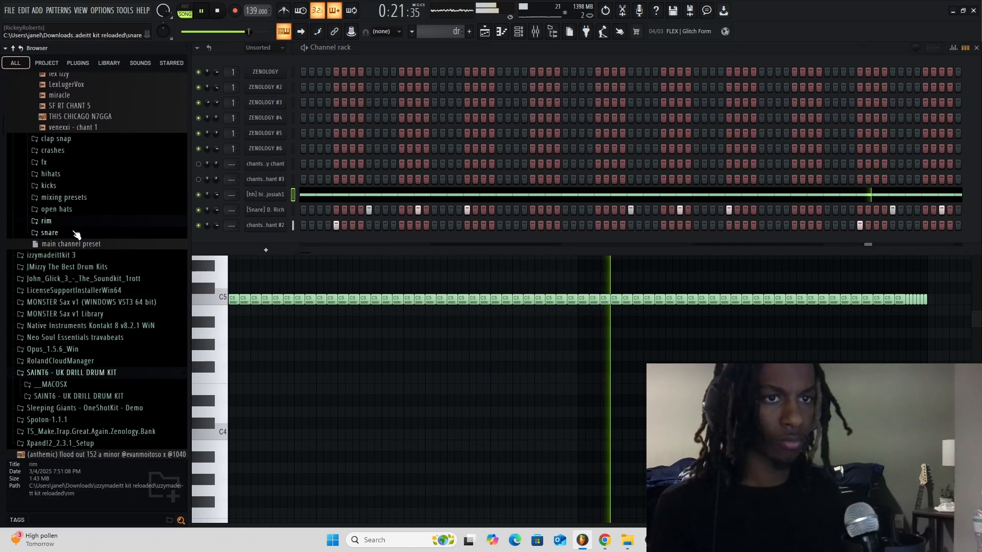
click(76, 234)
scroll(85, 290, down, 4)
click(92, 289)
click(95, 257)
key(Up)
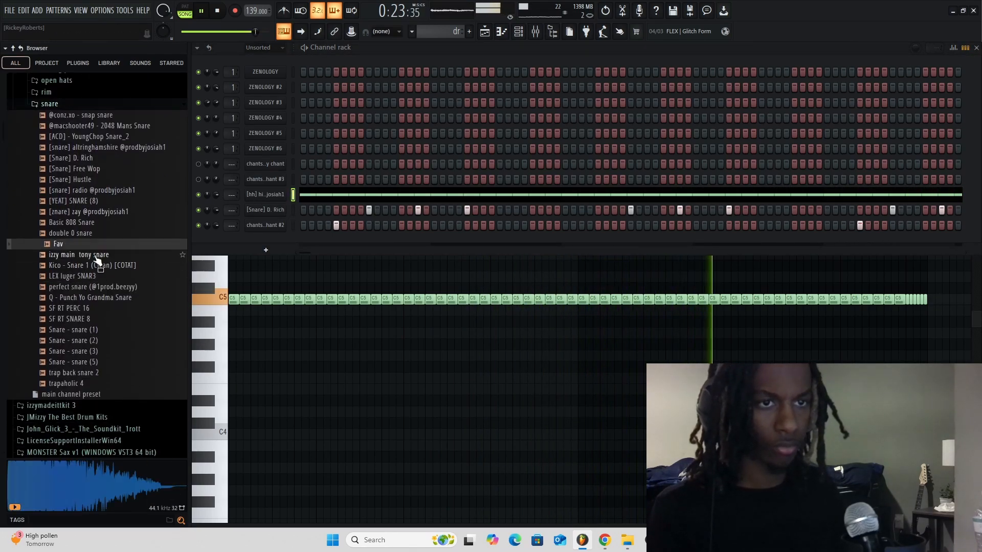
drag(97, 260, 126, 282)
click(79, 117)
scroll(73, 127, up, 2)
Preview the kit's open hats and add [Openhat] Rari 1 as a new channel at the end of the channel rack.
click(69, 126)
click(69, 126)
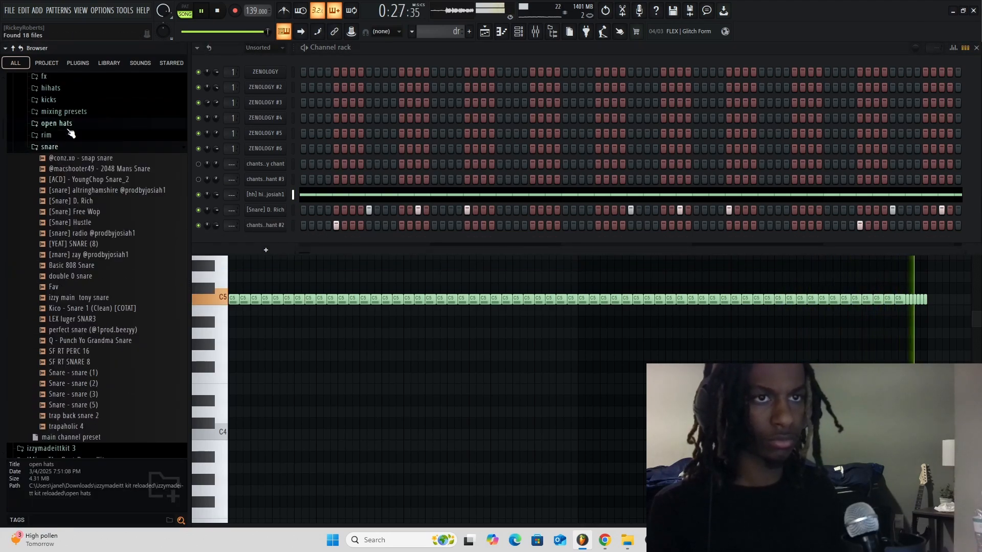
click(69, 126)
click(66, 147)
click(66, 136)
drag(67, 138, 268, 239)
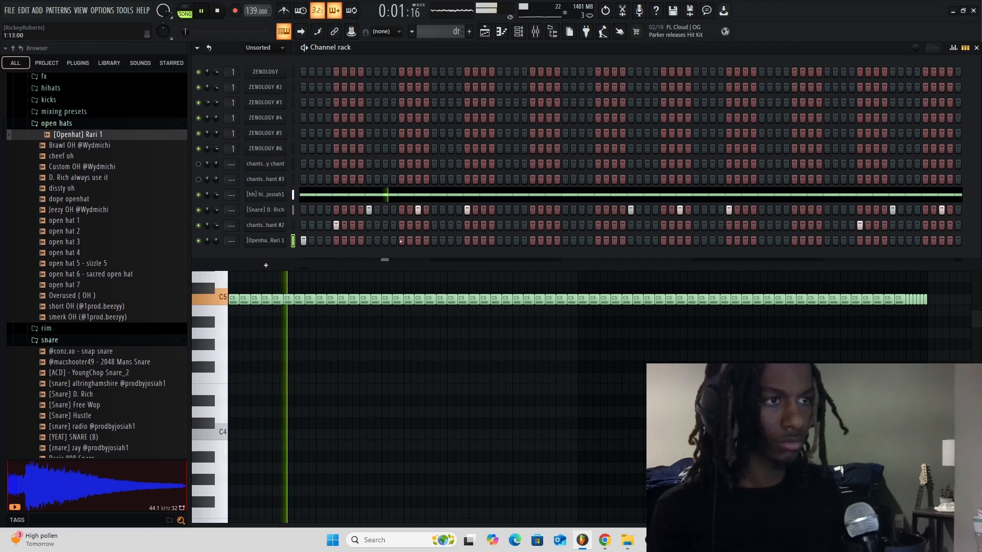
Place [Openhat] Rari 1 hits on steps 13, 29 and 31 and open the channel's piano roll.
click(402, 241)
click(265, 241)
click(521, 259)
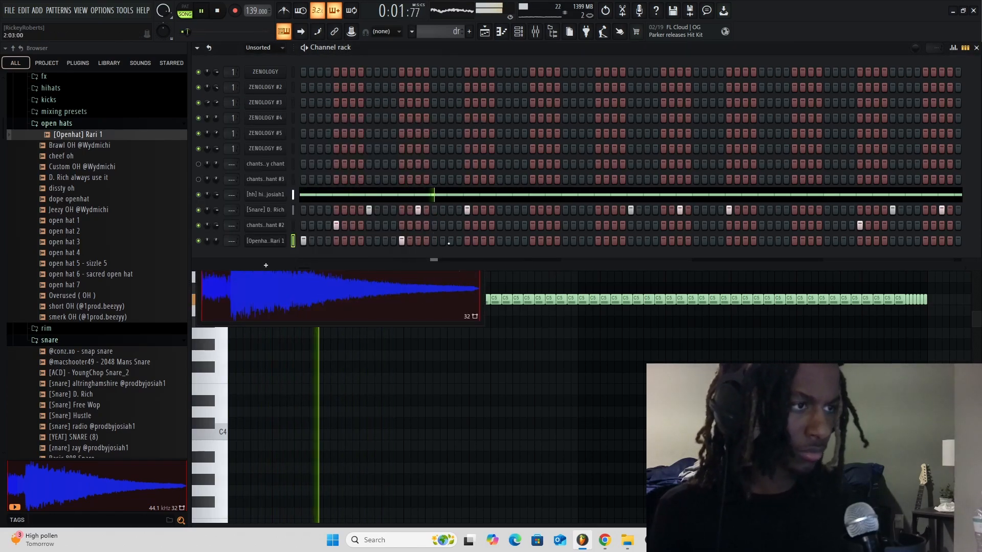
click(532, 241)
click(548, 241)
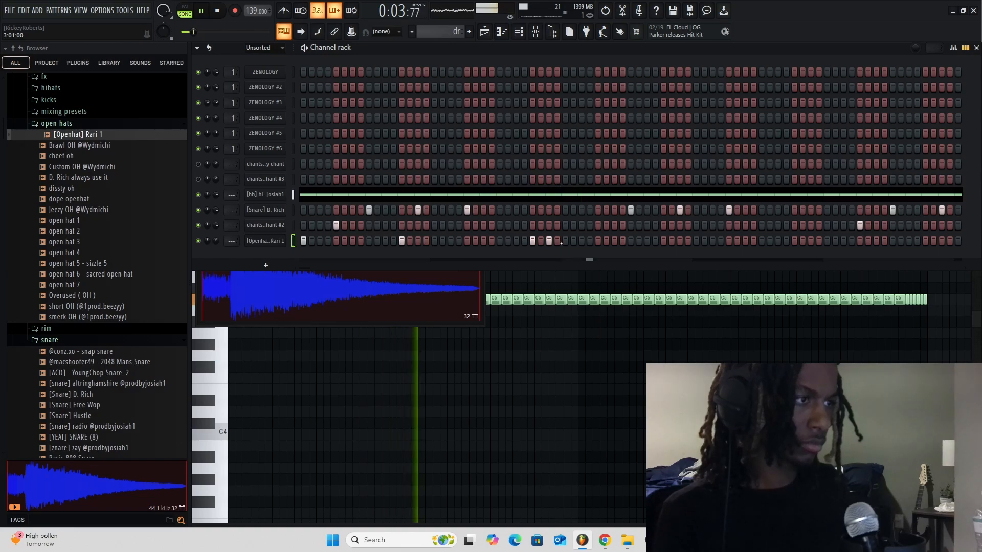
right_click(287, 240)
click(305, 239)
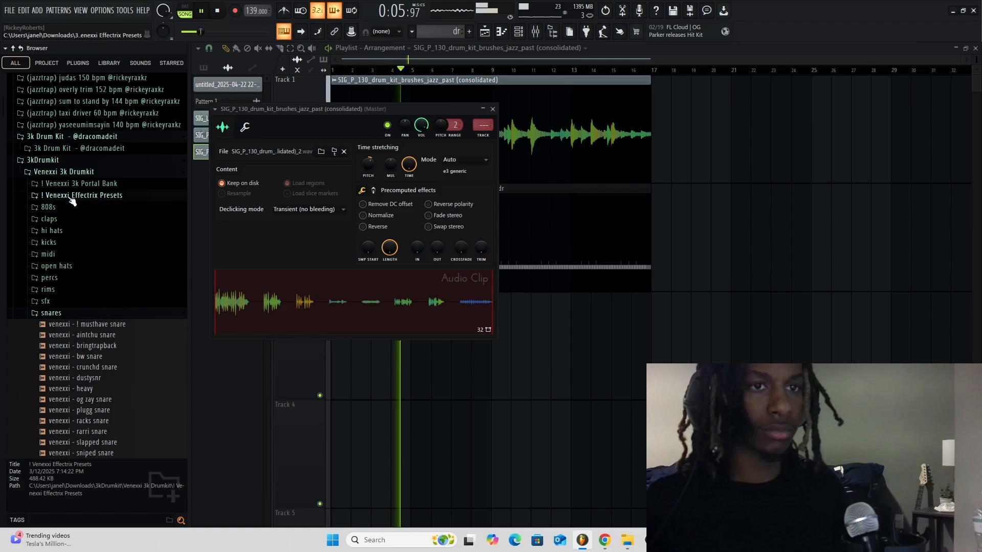
Add venexxi - ! spinz 808 from the Venexxi 3k Drumkit's 808s folder as a channel and program its hits across the pattern.
click(59, 207)
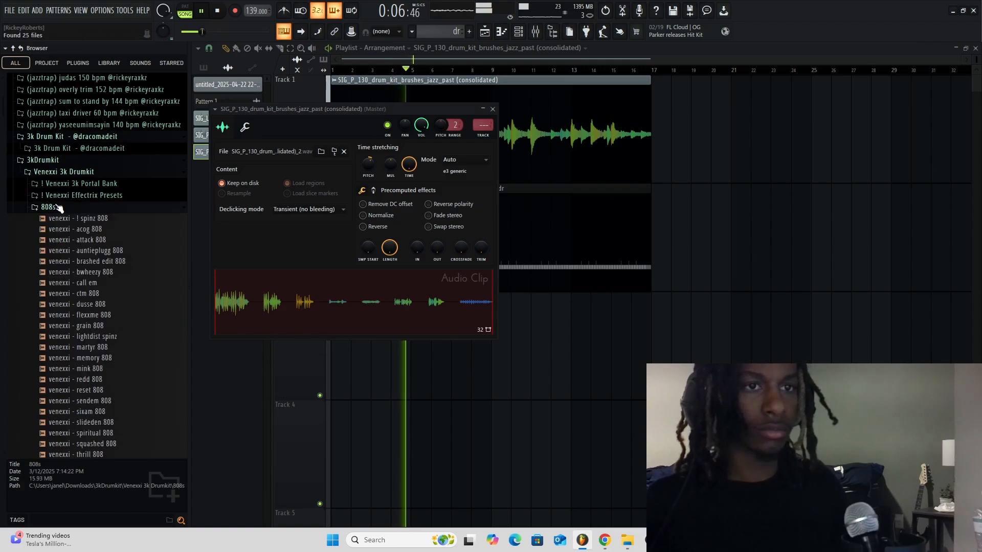
click(519, 32)
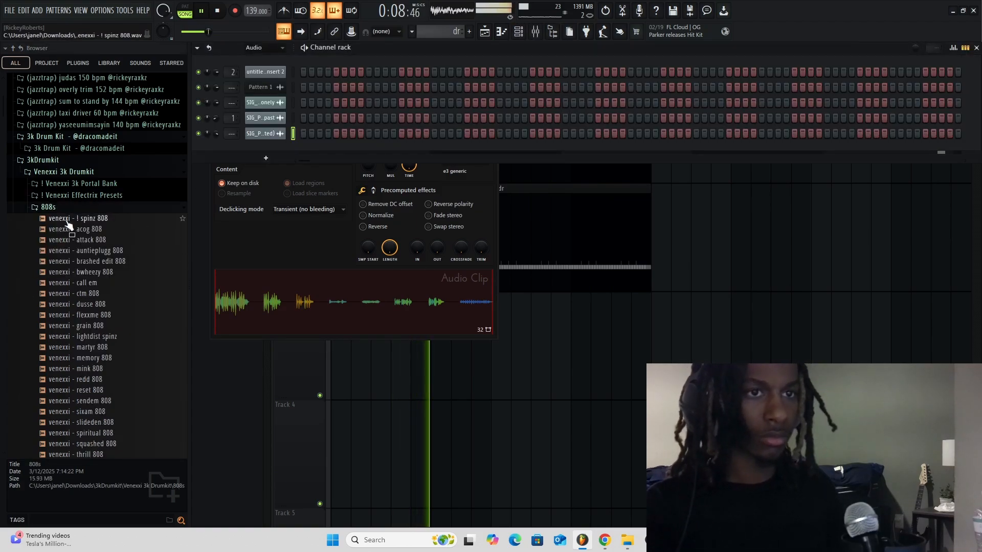
drag(68, 225, 228, 172)
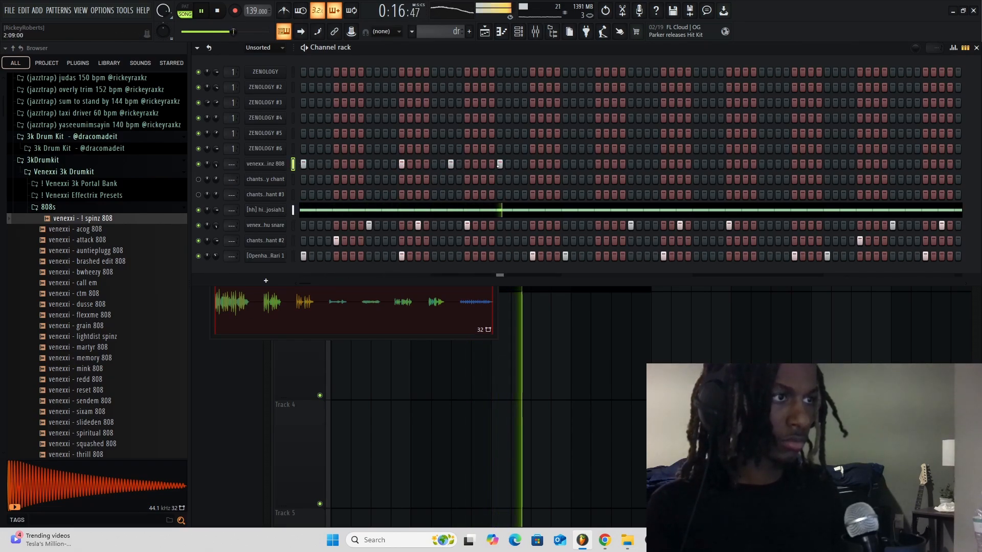
click(664, 166)
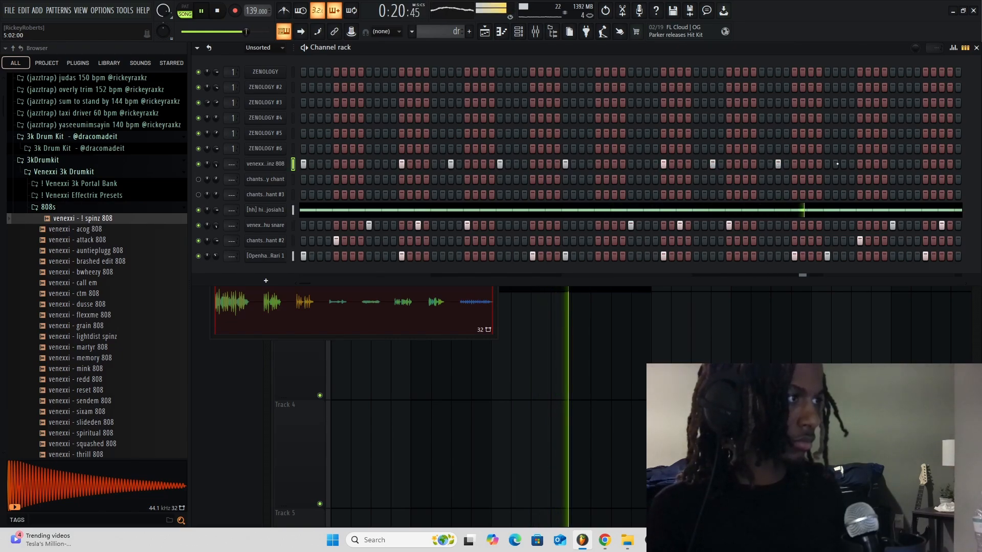
Open the ! spinz 808 channel's piano roll, raise all its notes to D7 and play the song.
right_click(284, 165)
click(306, 172)
right_click(284, 166)
click(308, 163)
key(space)
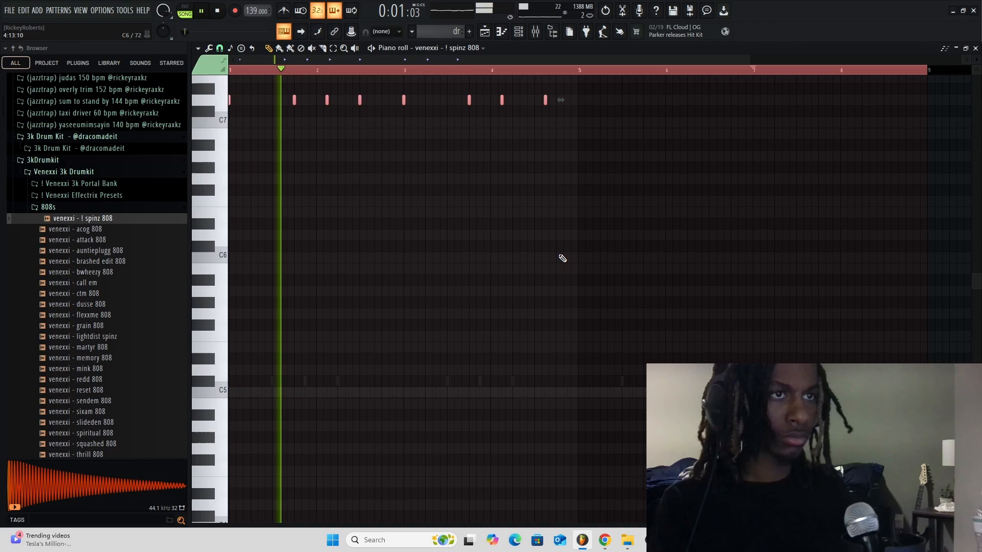
key(ctrl+d)
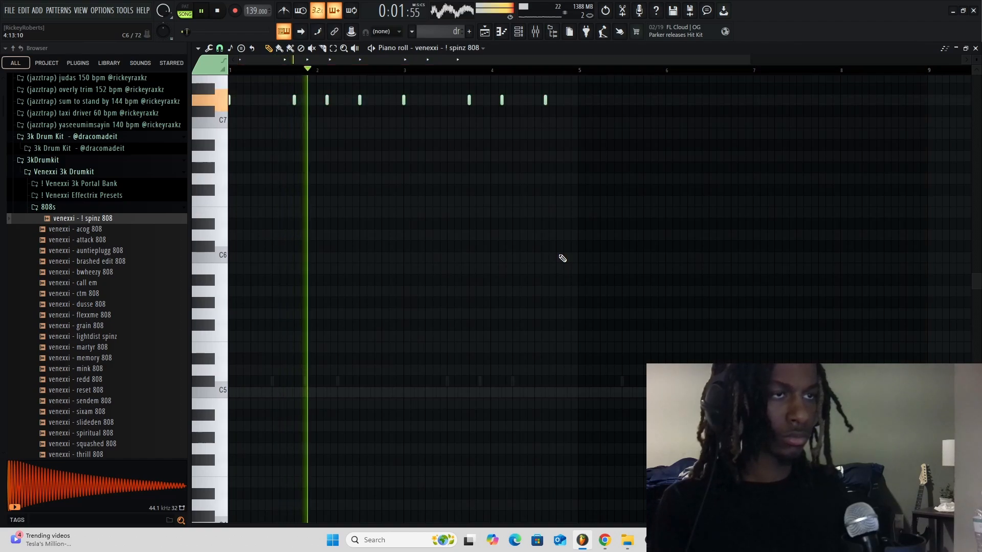
key(ctrl+a)
key(ctrl+d)
Lower the 808 notes from bar 3 onward by one semitone to C#7 and restart playback.
drag(737, 183, 410, 83)
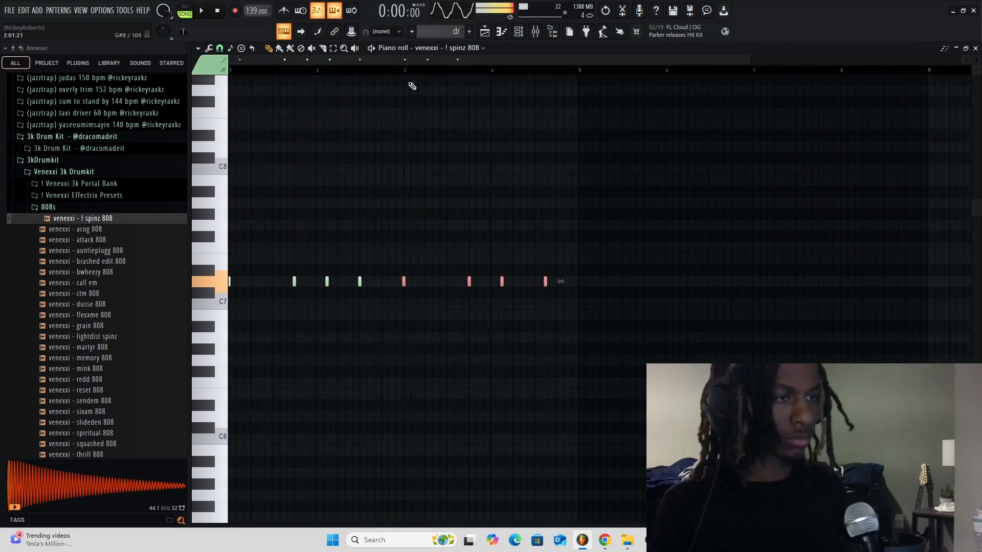
key(Down)
key(ctrl+d)
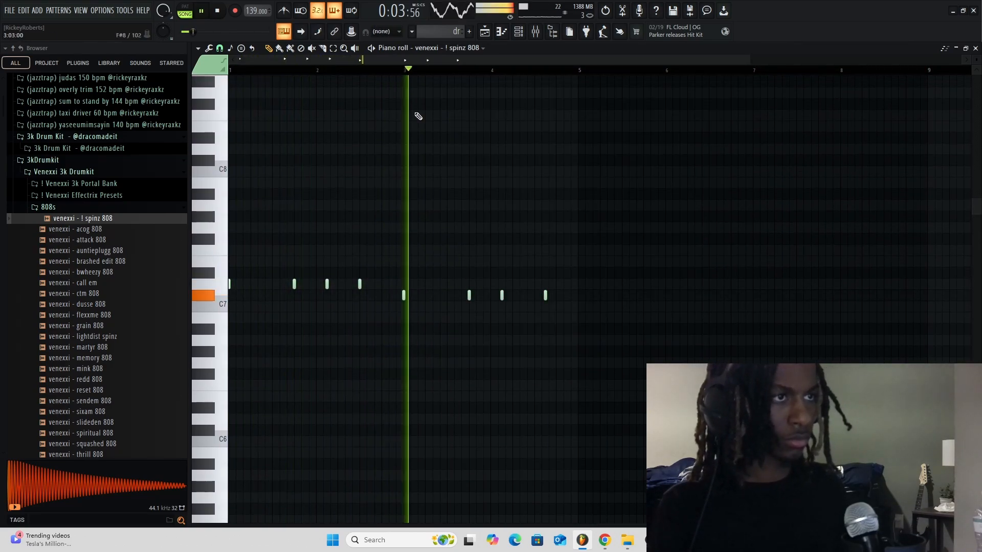
key(space)
key(space)
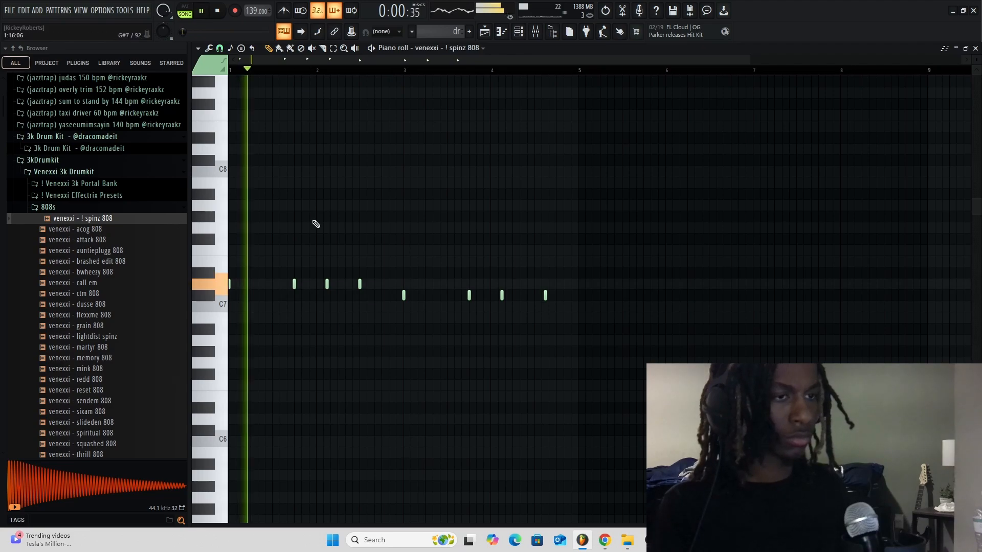
Check the 808 against the channel rack and add an extra C5 note on step 7 of bar 5.
key(F6)
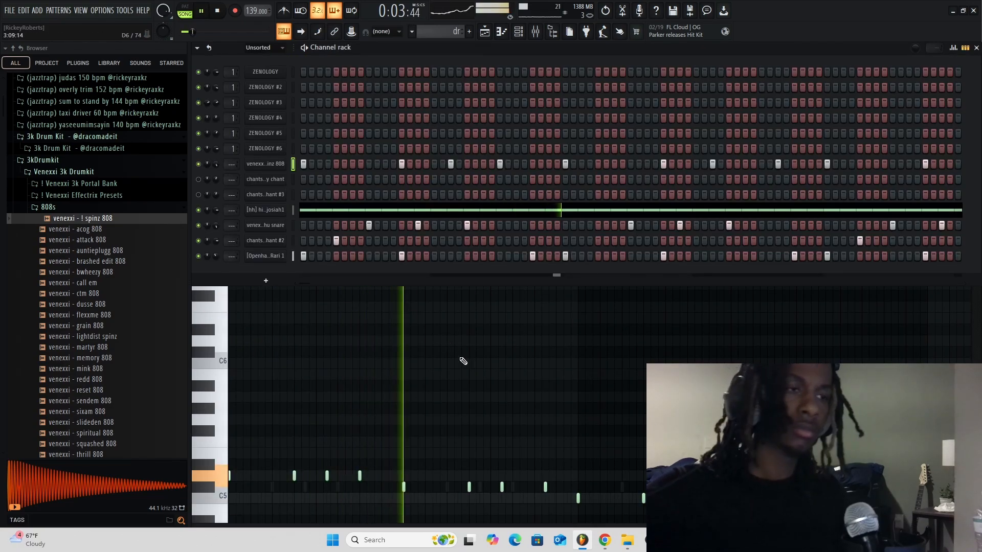
key(F6)
scroll(480, 414, down, 4)
ctrl+scroll(631, 394, up, 5)
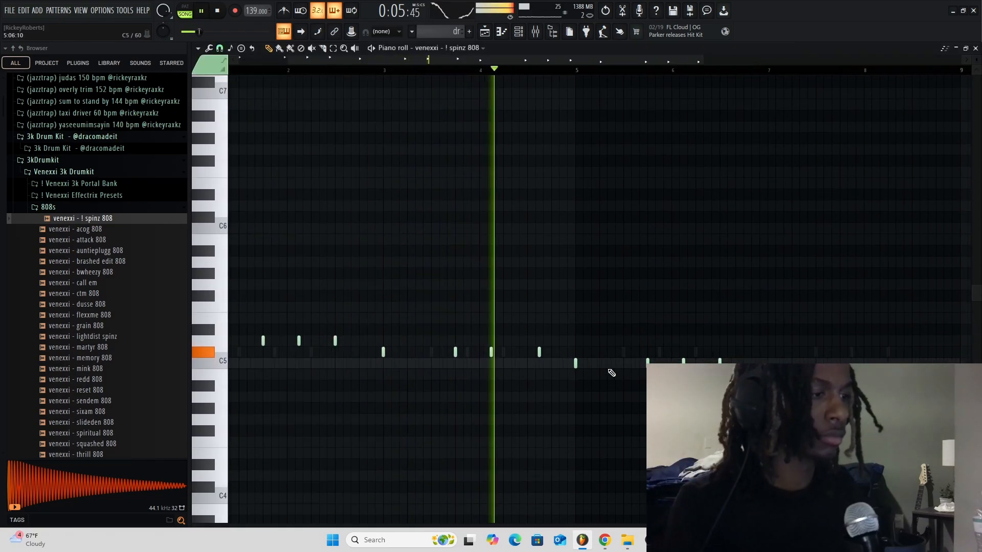
click(640, 365)
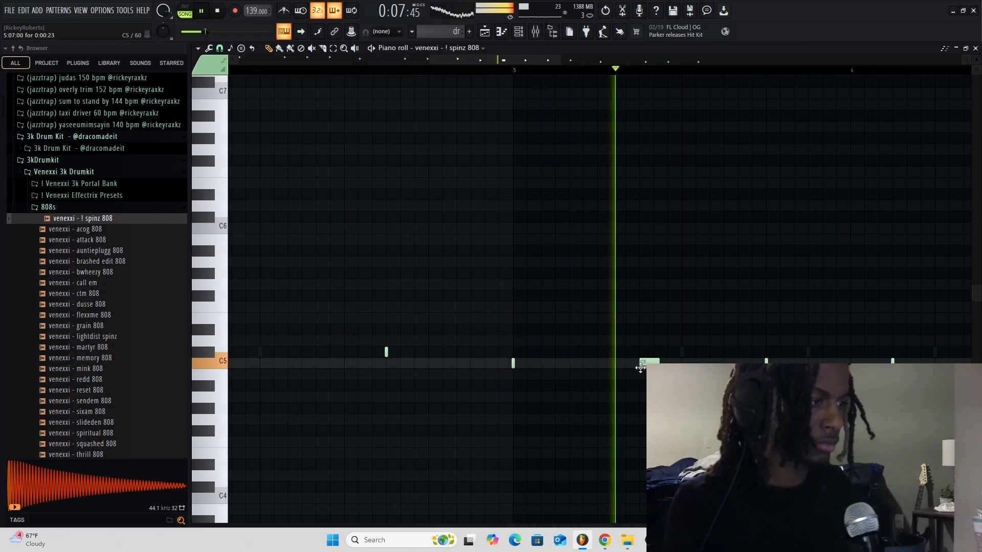
Lower the 808 notes from bar 7 onward by one semitone to B4.
scroll(644, 366, down, 3)
ctrl+scroll(665, 343, down, 3)
ctrl+scroll(747, 309, up, 3)
ctrl+scroll(820, 264, down, 6)
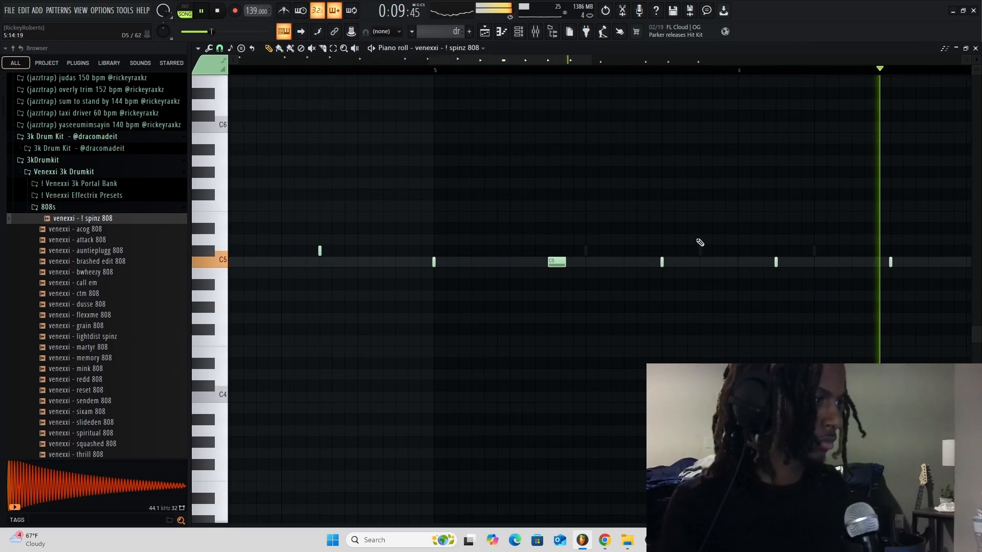
ctrl+scroll(818, 302, down, 1)
ctrl+drag(892, 322, 675, 225)
key(space)
Try an extra C5 note at bar 7 and the whole 808 line an octave higher, playing from the start.
click(685, 261)
key(ctrl+a)
key(ctrl+Up)
ctrl+click(665, 271)
key(space)
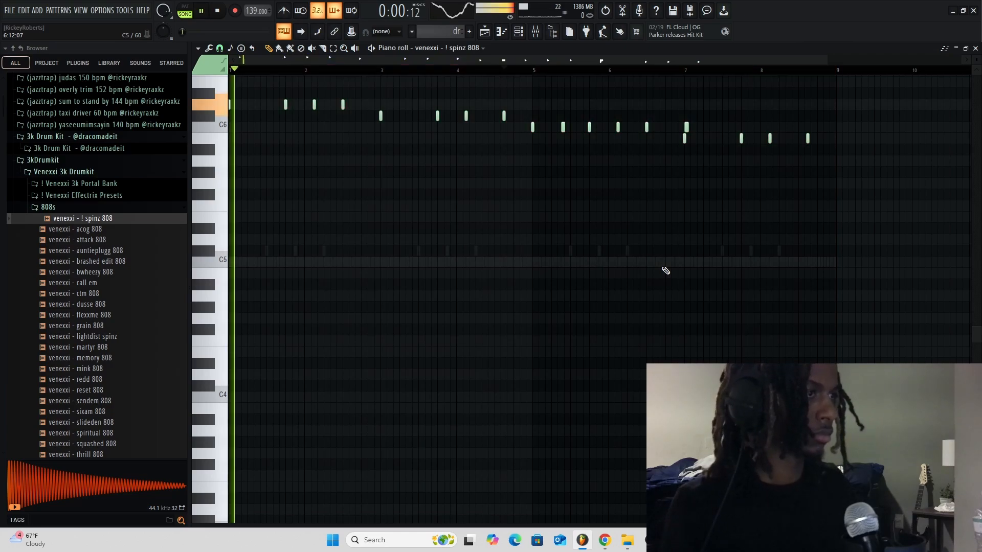
Play the song from bar 6 and delete the extra C6 note at the start of bar 7.
scroll(666, 270, up, 6)
click(625, 70)
right_click(688, 329)
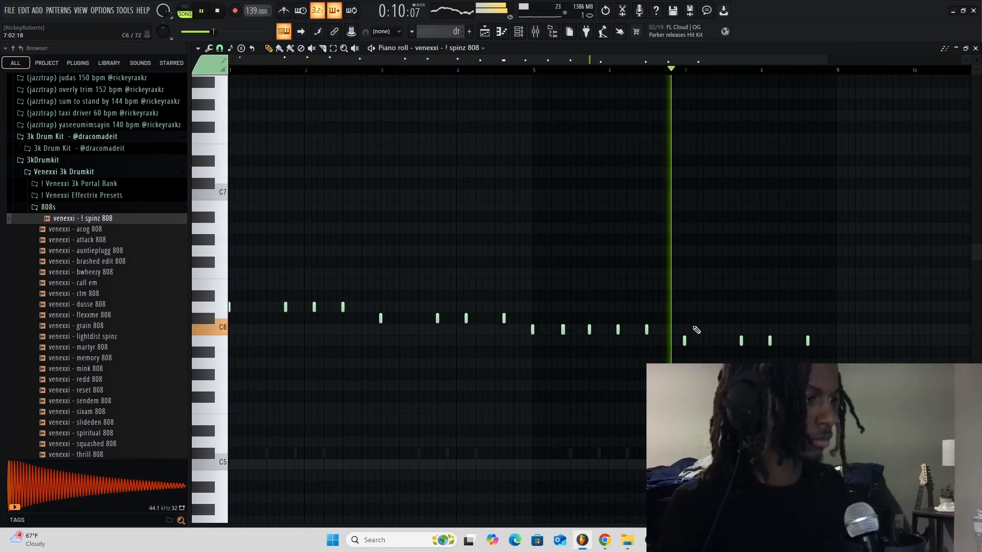
right_click(686, 318)
key(space)
Raise the 808 notes from bar 7 onward to C#6 and add another C#6 note on bar 7's step 5.
ctrl+drag(862, 361, 634, 260)
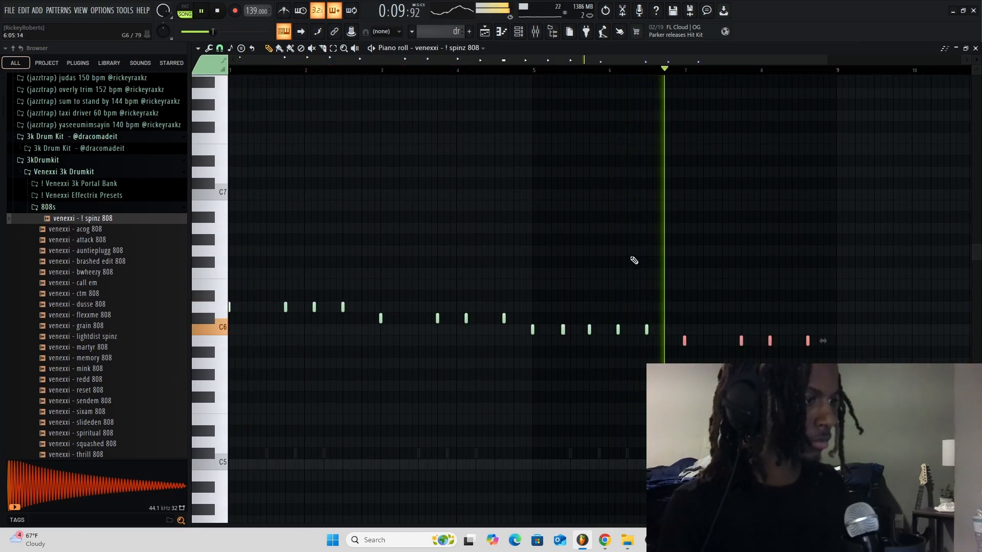
key(shift+Up)
scroll(713, 337, up, 4)
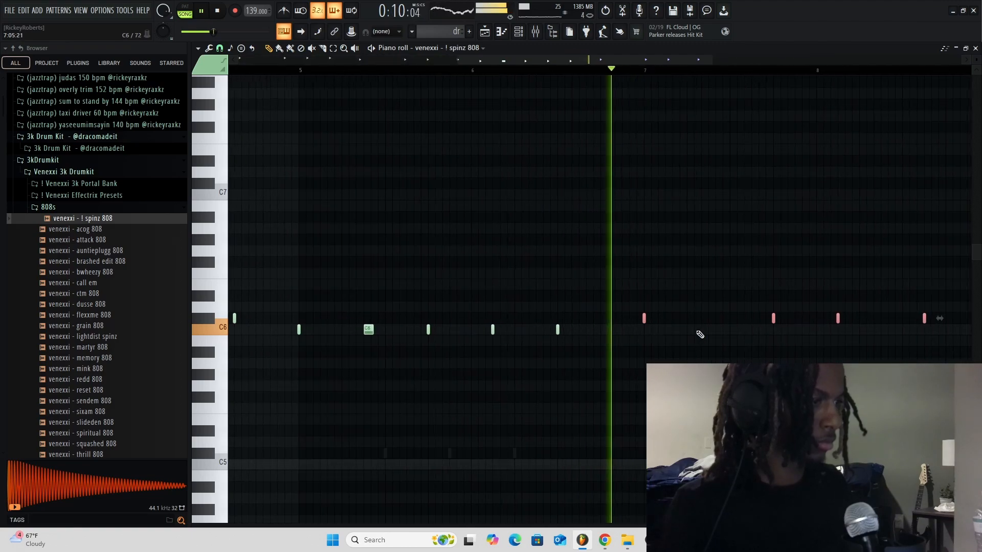
ctrl+click(699, 331)
click(693, 320)
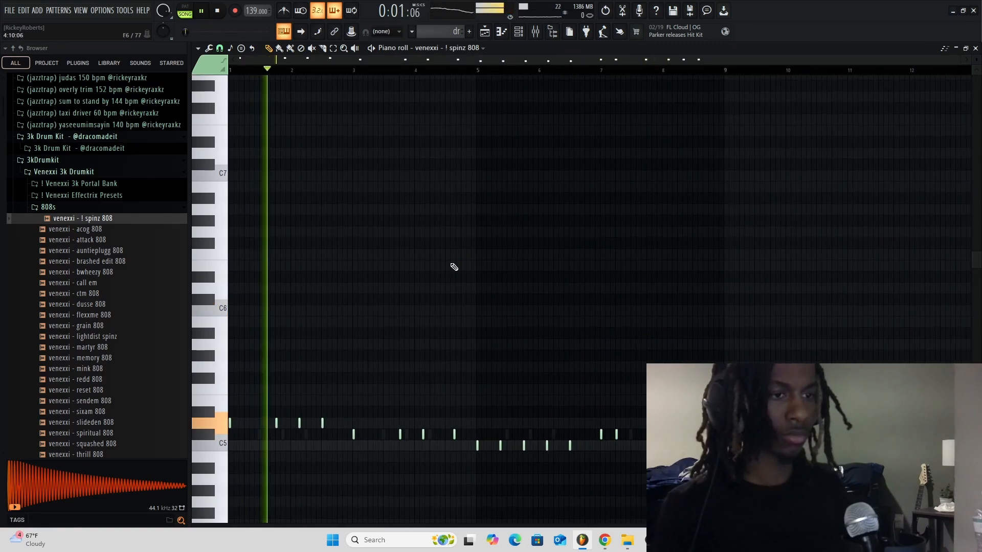
scroll(454, 267, down, 5)
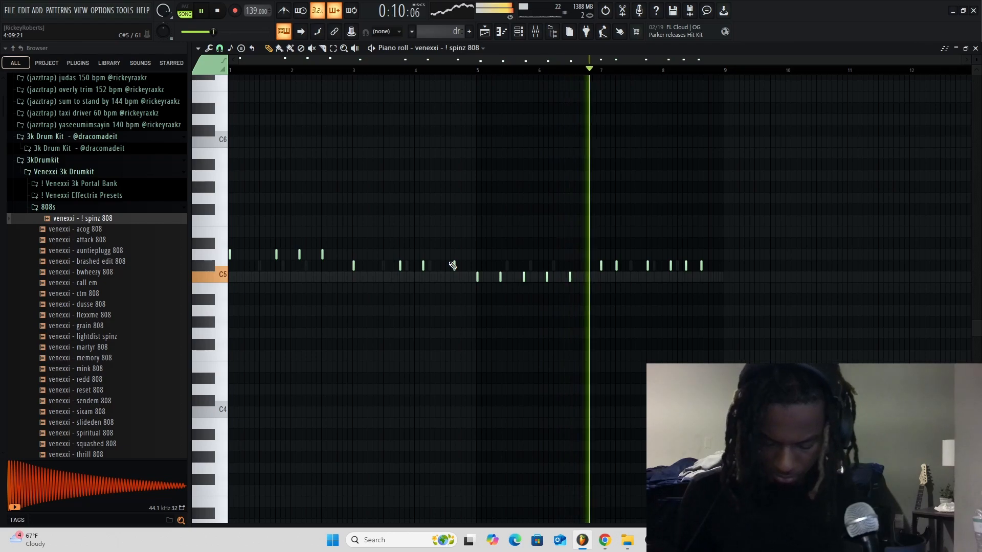
click(453, 265)
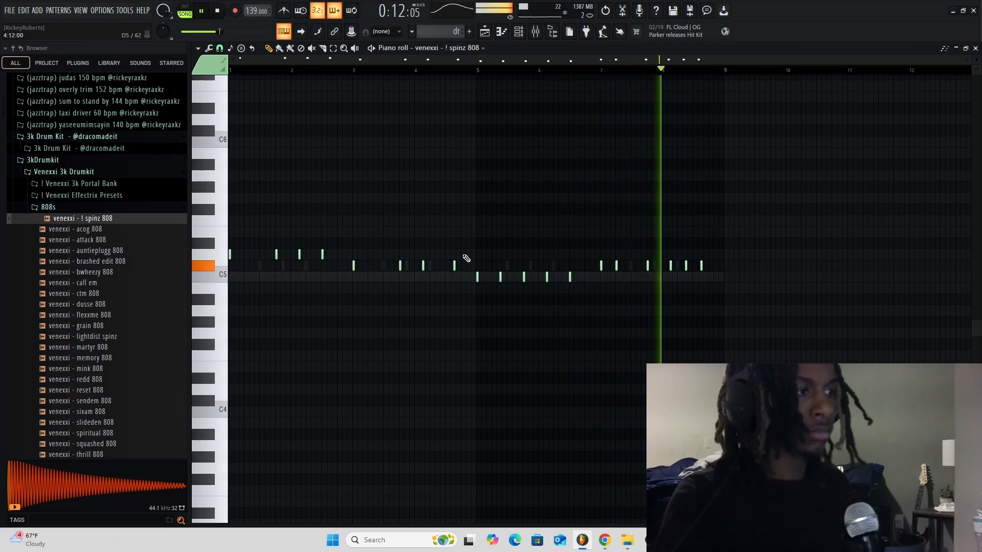
Bring up the playlist and duplicate the sample clip and dr pattern clips from bar 17 on.
key(F7)
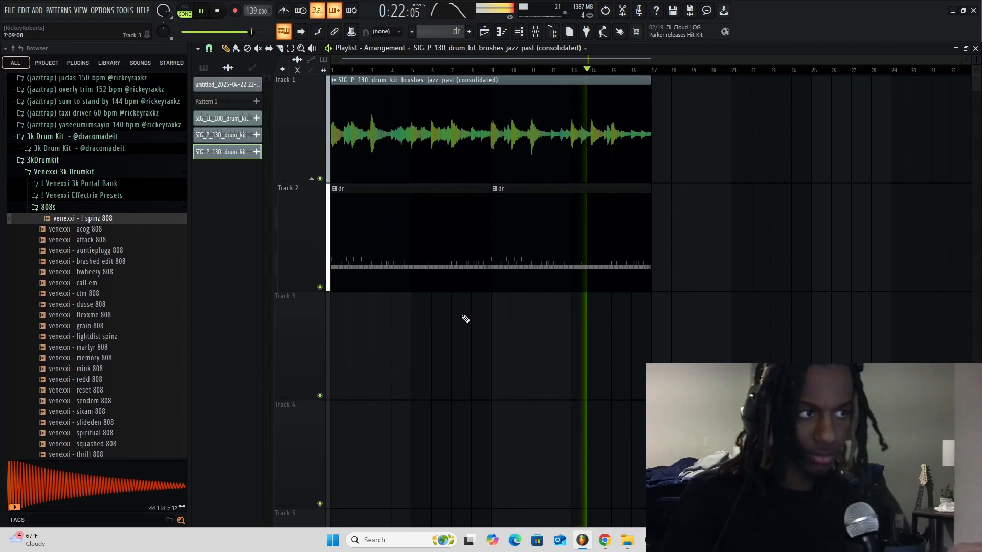
key(ctrl+a)
key(ctrl+b)
key(ctrl+d)
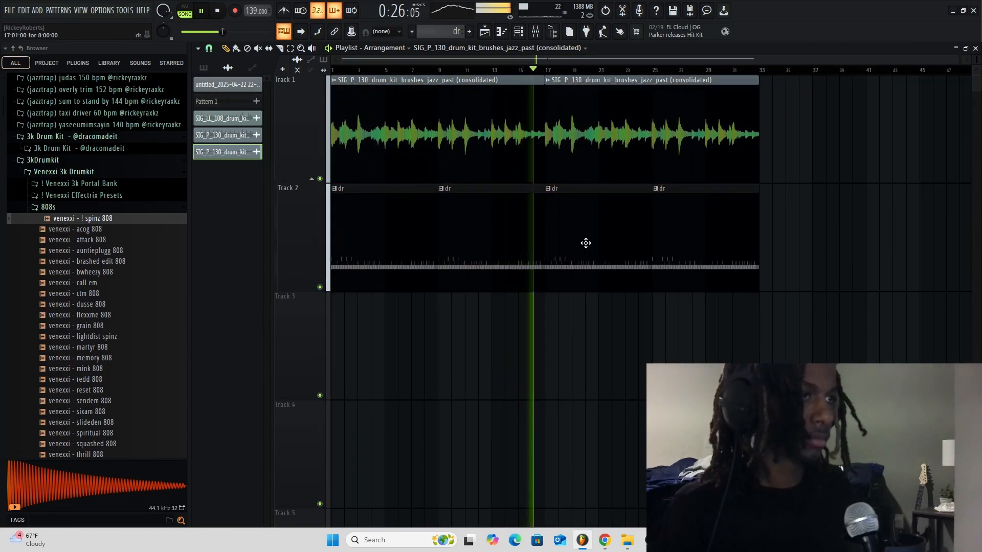
Trim the start of the third dr clip on Track 2 to bar 19.
click(564, 240)
drag(546, 237, 574, 279)
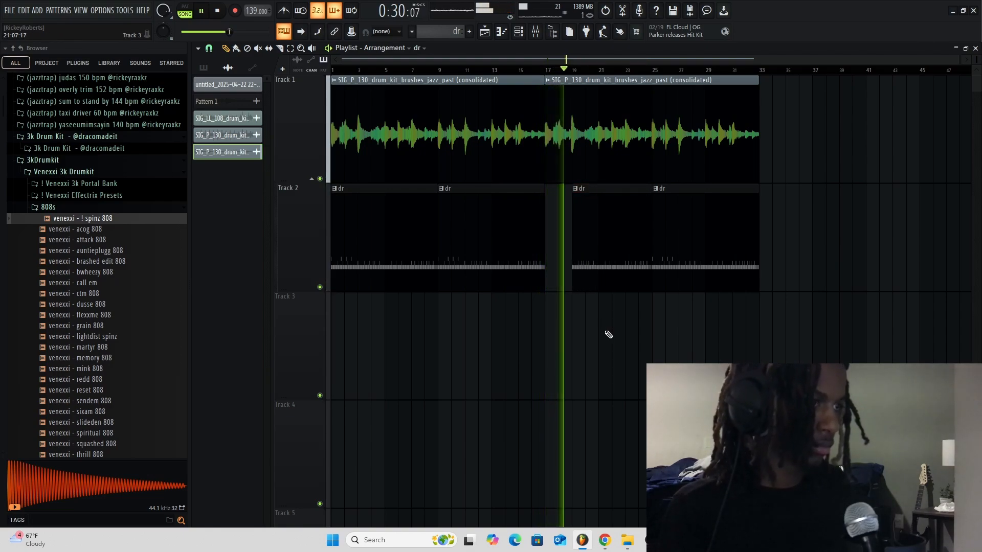
scroll(618, 351, up, 3)
scroll(618, 363, down, 3)
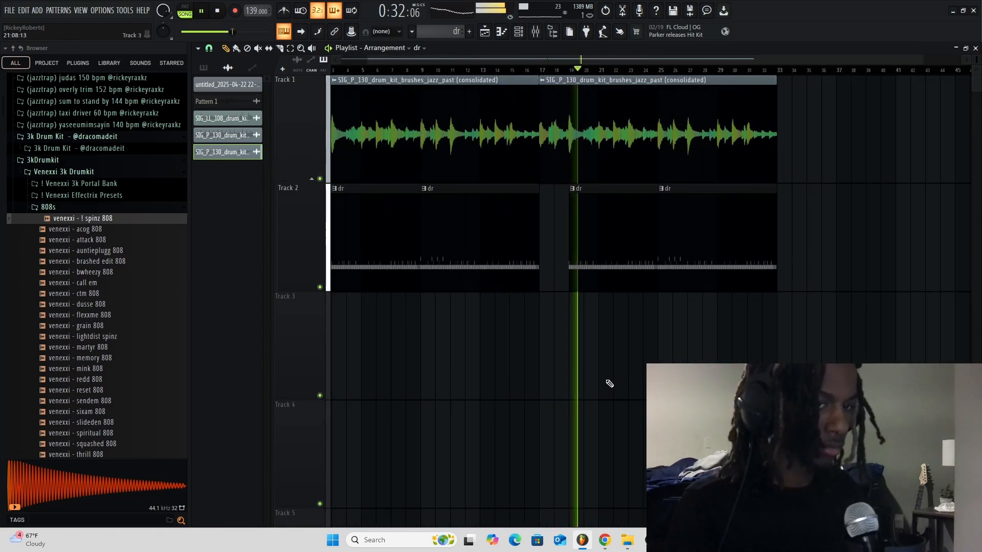
Close the 808s folder and open the claps folder of the Venexxi 3k Drumkit.
click(127, 207)
click(126, 219)
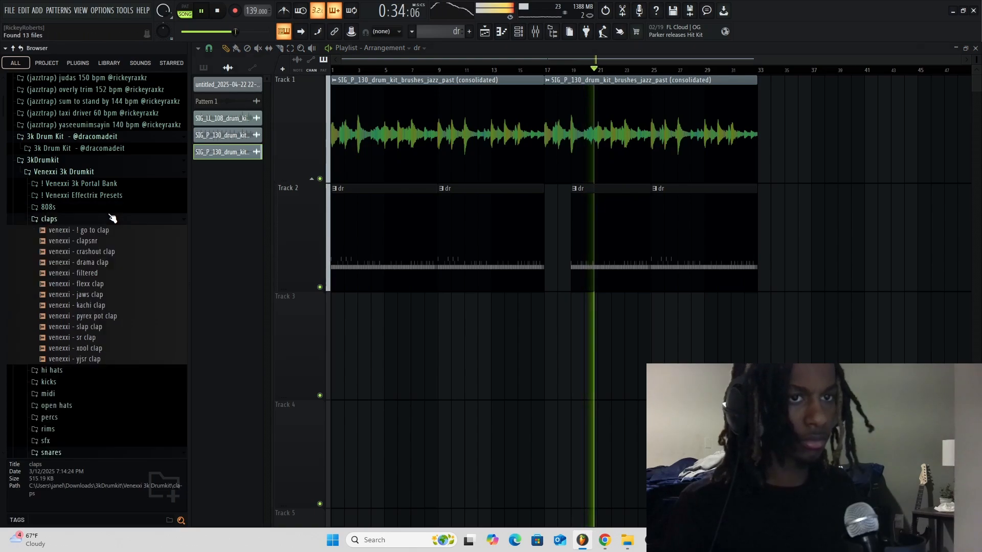